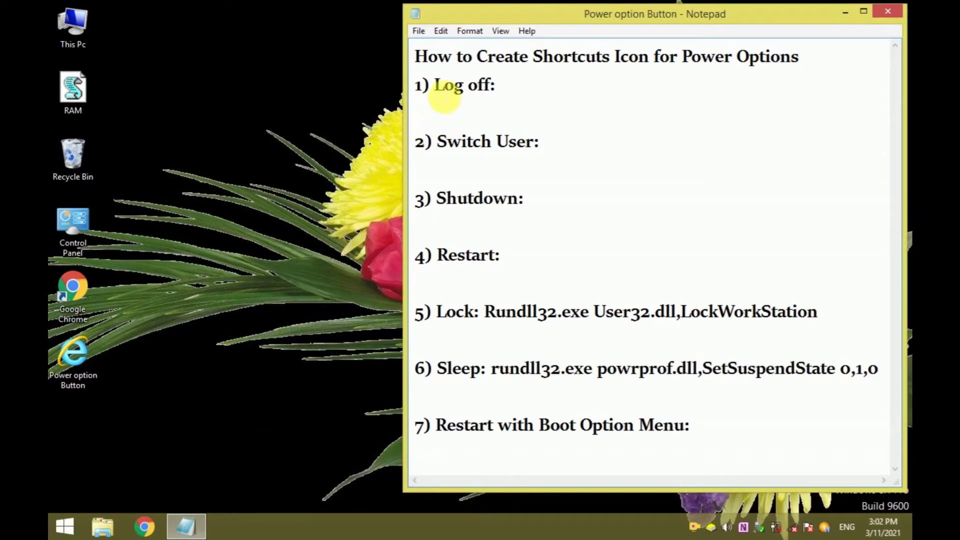
# Review the seven power options listed in the notes, from Log off to Restart with Boot Option Menu
pyautogui.moveTo(435, 85); pyautogui.dragTo(491, 86)
pyautogui.moveTo(438, 145); pyautogui.dragTo(531, 145)
pyautogui.moveTo(437, 198); pyautogui.dragTo(516, 219)
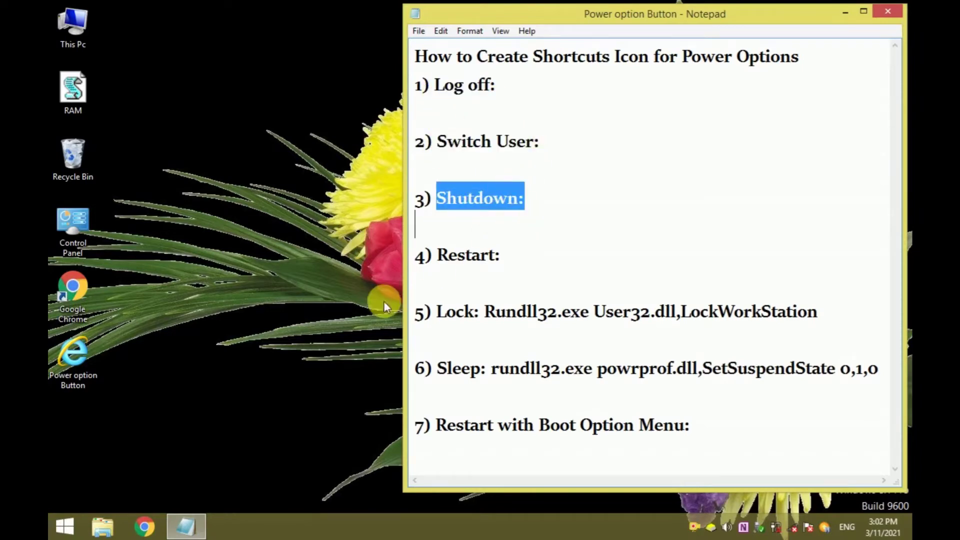
pyautogui.moveTo(438, 255); pyautogui.dragTo(501, 278)
pyautogui.moveTo(437, 314); pyautogui.dragTo(478, 314)
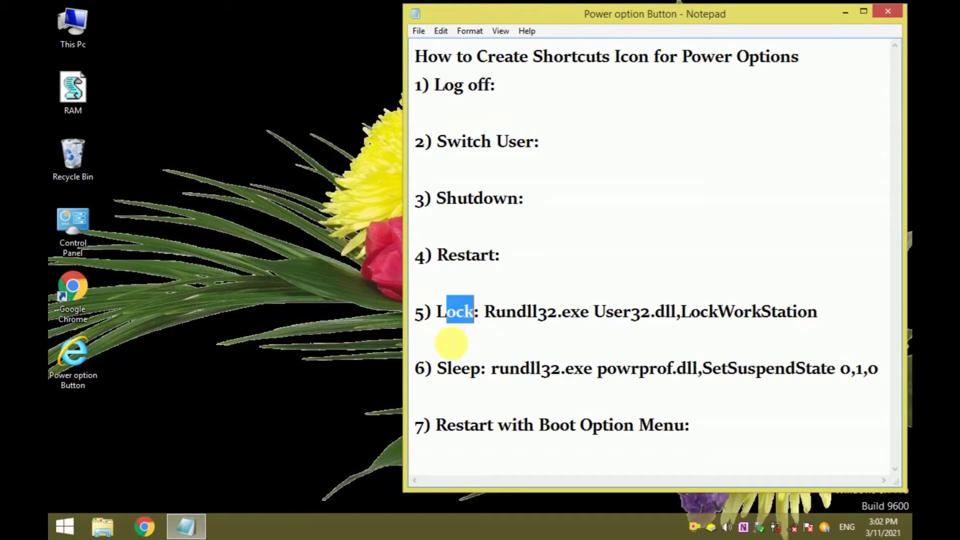
pyautogui.moveTo(437, 370); pyautogui.dragTo(453, 370)
pyautogui.moveTo(438, 425); pyautogui.dragTo(688, 443)
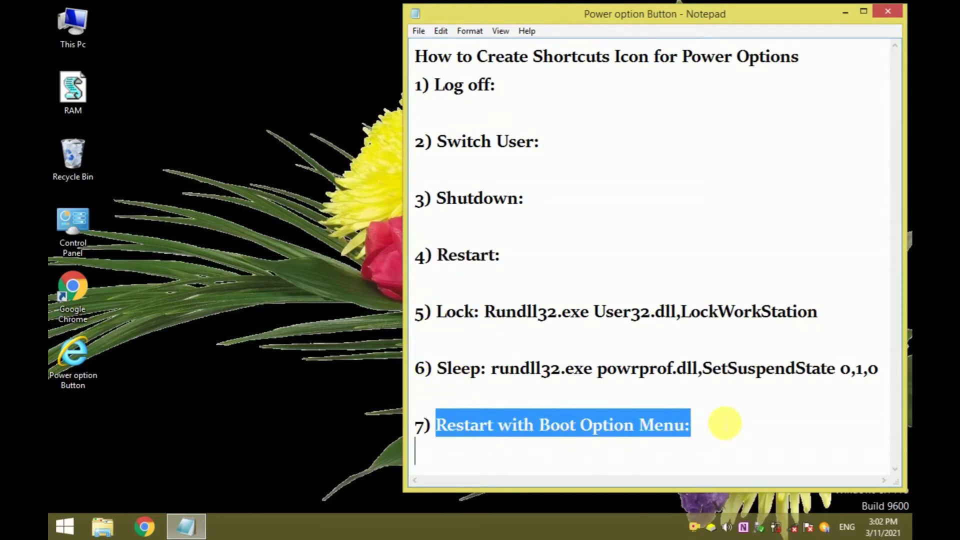
pyautogui.click(721, 429)
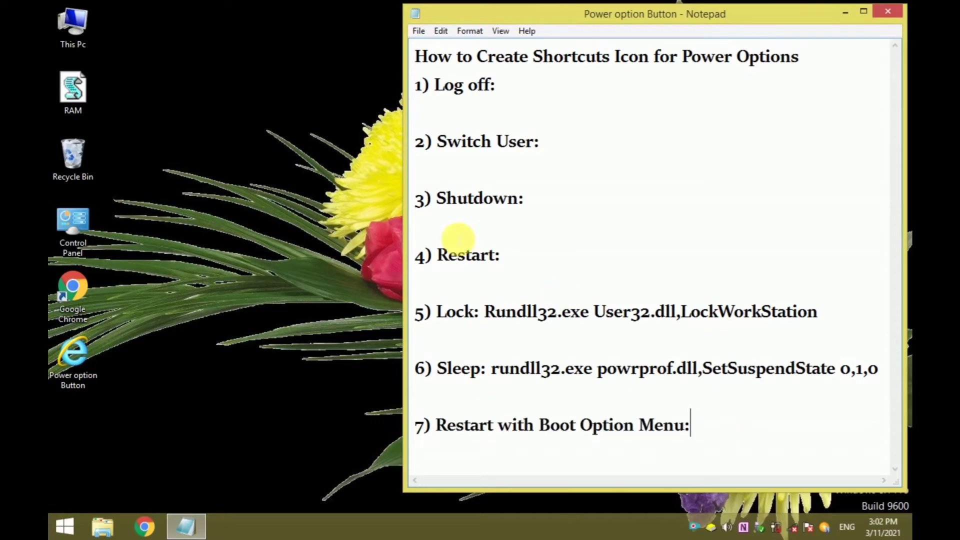
pyautogui.click(254, 180)
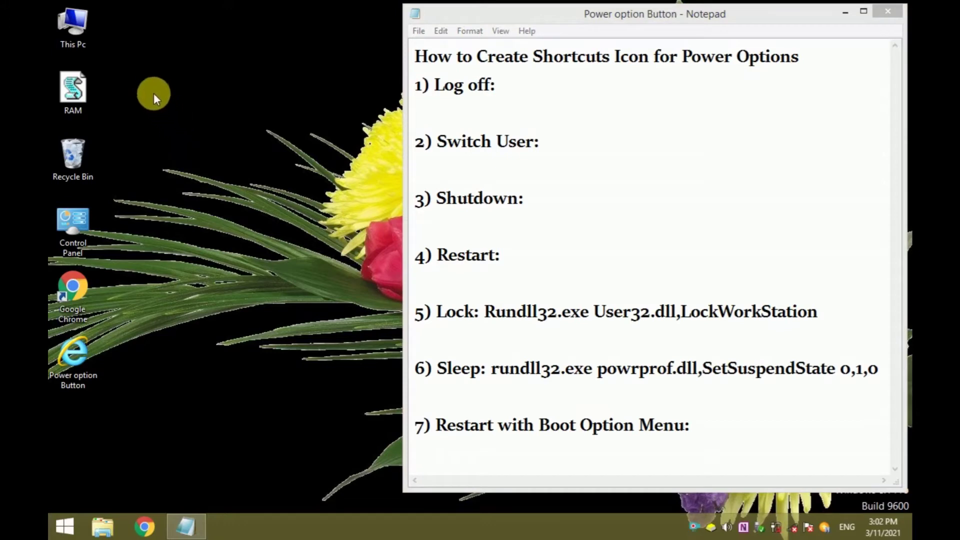
# Start a new desktop shortcut for the log off option with the item location "shutdown -l"
pyautogui.rightClick(153, 91)
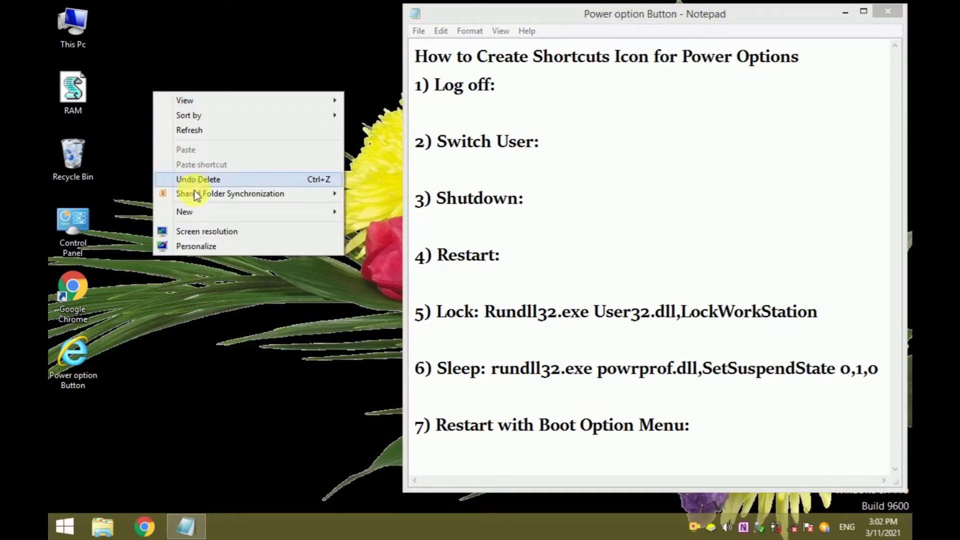
pyautogui.moveTo(207, 214)
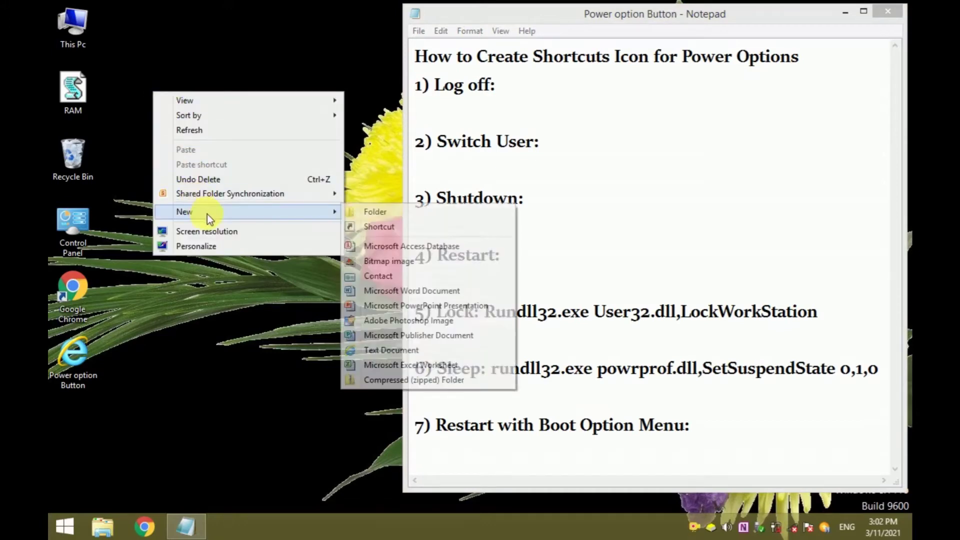
pyautogui.click(371, 227)
pyautogui.moveTo(375, 145); pyautogui.dragTo(214, 177)
pyautogui.moveTo(496, 86); pyautogui.dragTo(444, 86)
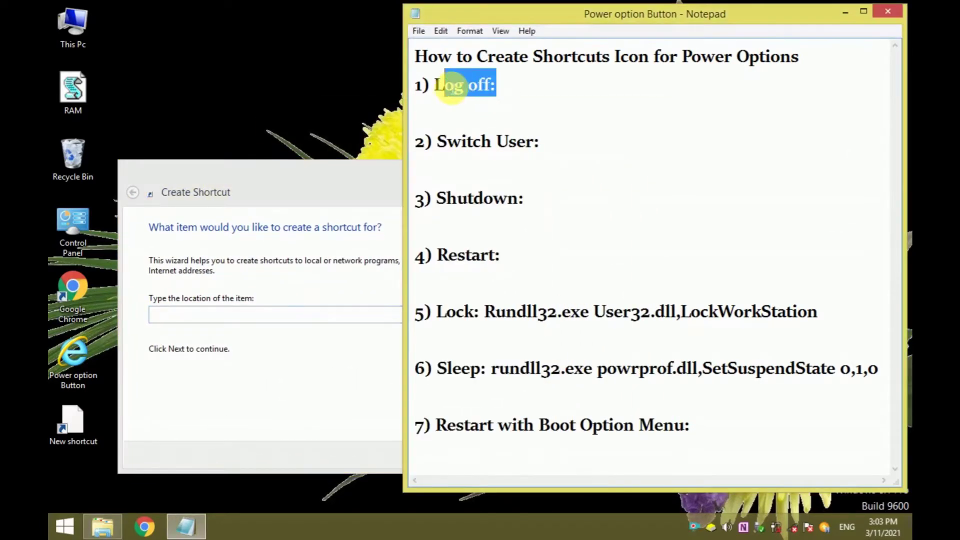
pyautogui.click(328, 179)
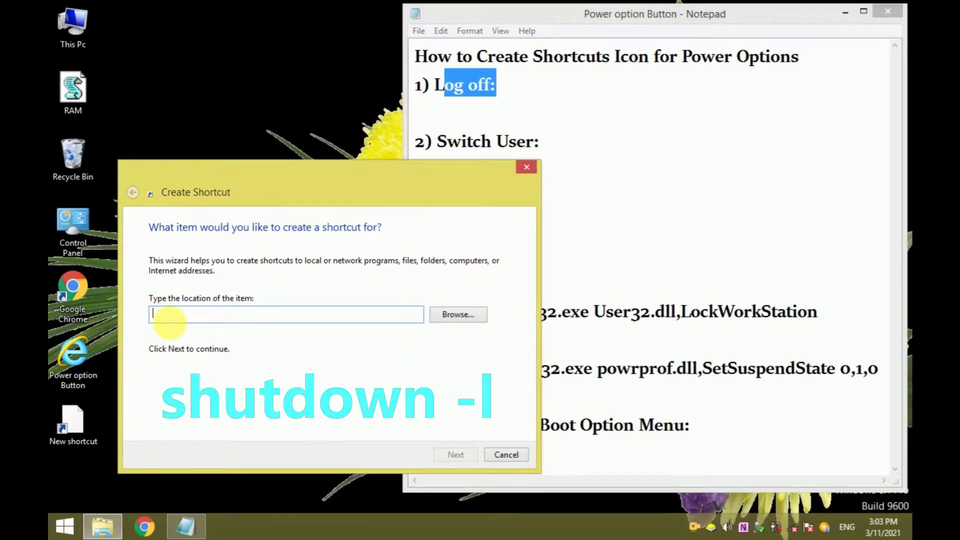
pyautogui.write('shutdo')
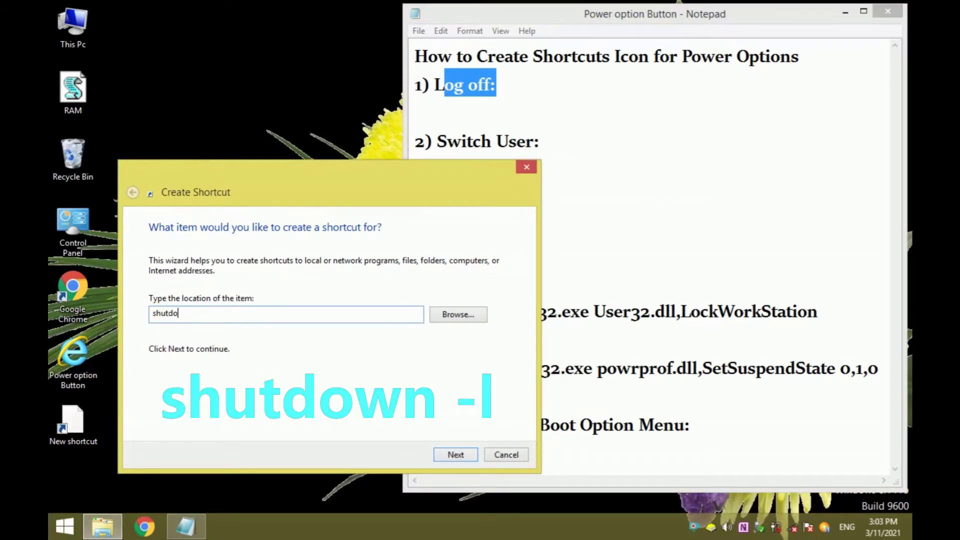
pyautogui.write('wn -l')
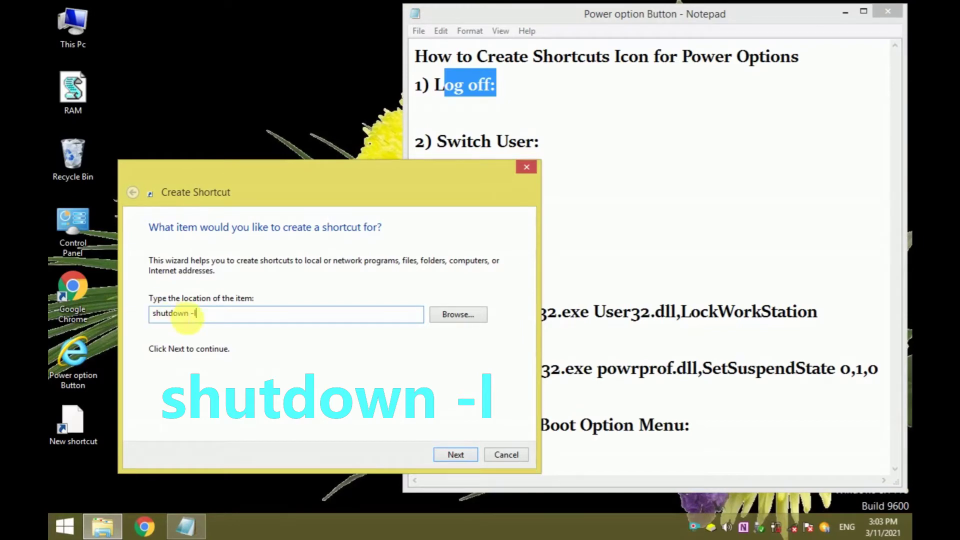
pyautogui.click(454, 455)
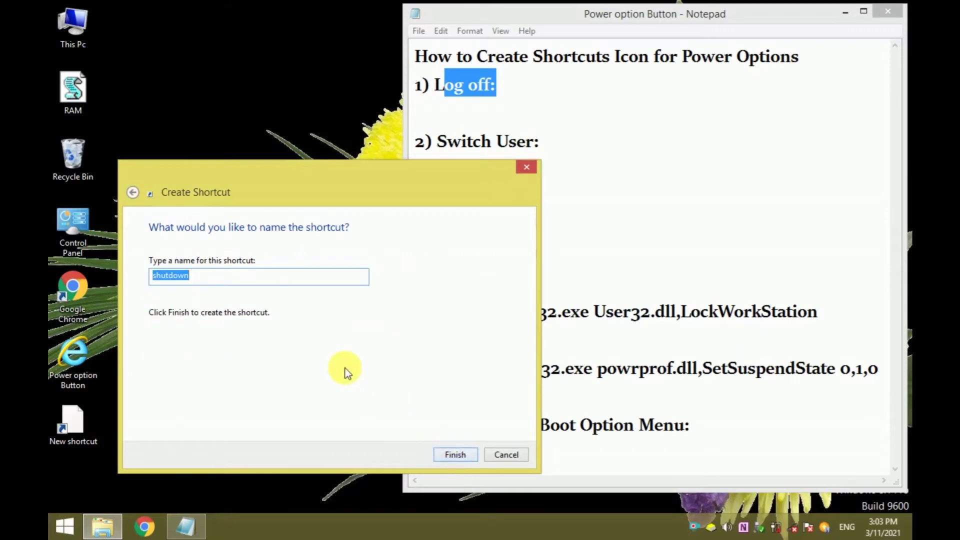
# Name the new shortcut "log off" and finish creating it
pyautogui.press('BackSpace')
pyautogui.write('log off')
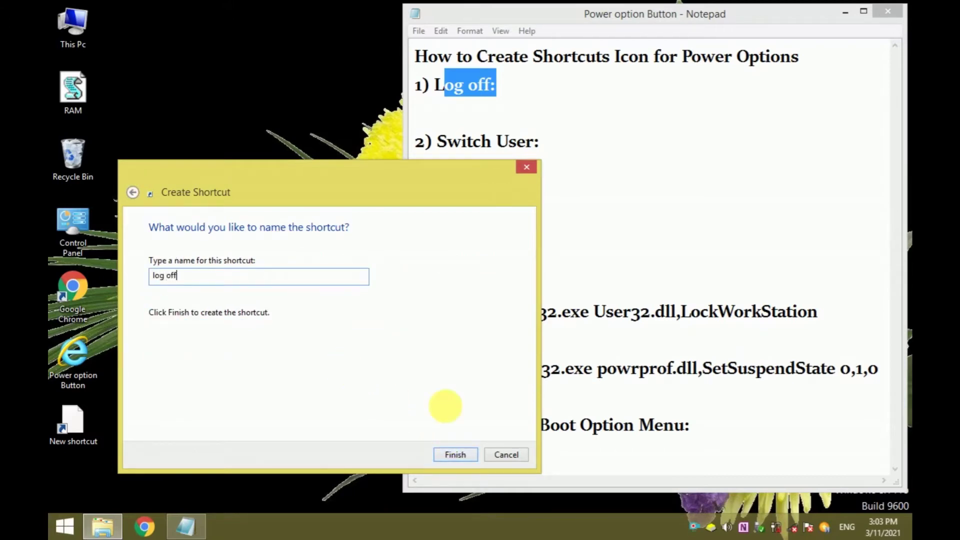
pyautogui.click(461, 455)
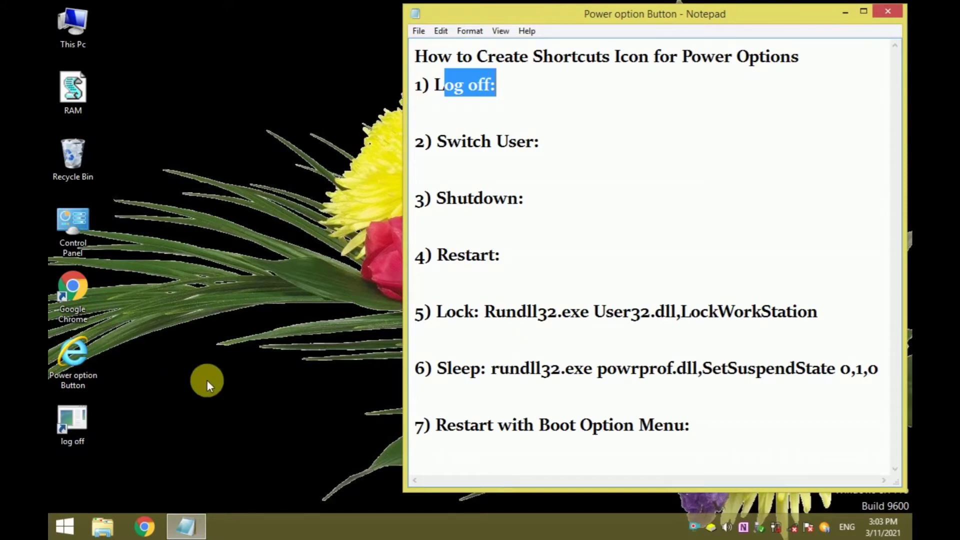
pyautogui.click(145, 409)
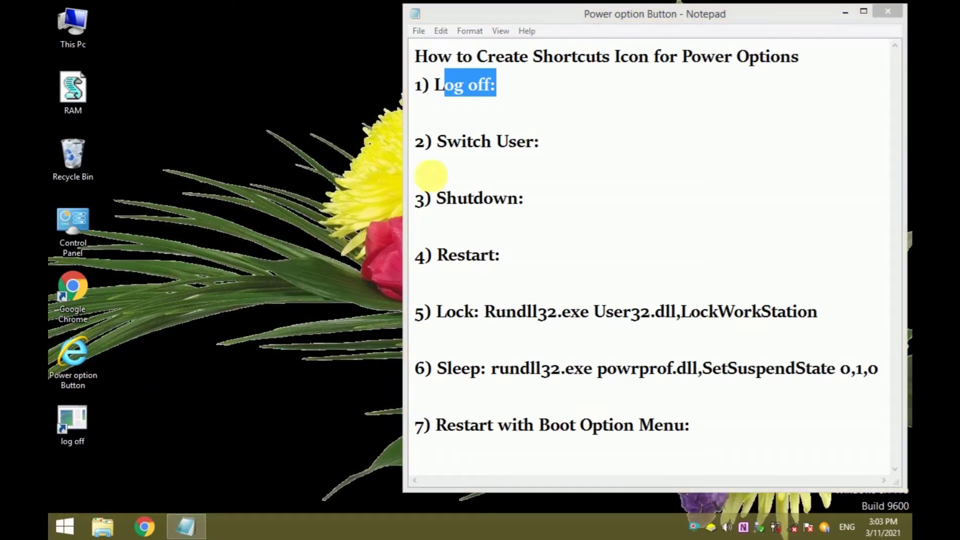
# Start a new desktop shortcut for the switch user option with the item location "tsdiscon.exe"
pyautogui.moveTo(551, 146); pyautogui.dragTo(438, 142)
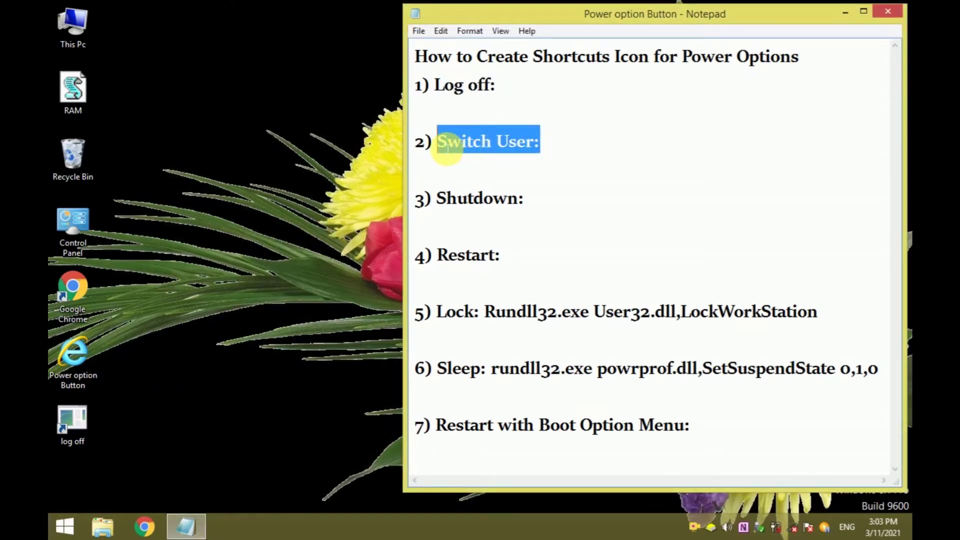
pyautogui.rightClick(137, 145)
pyautogui.moveTo(279, 265)
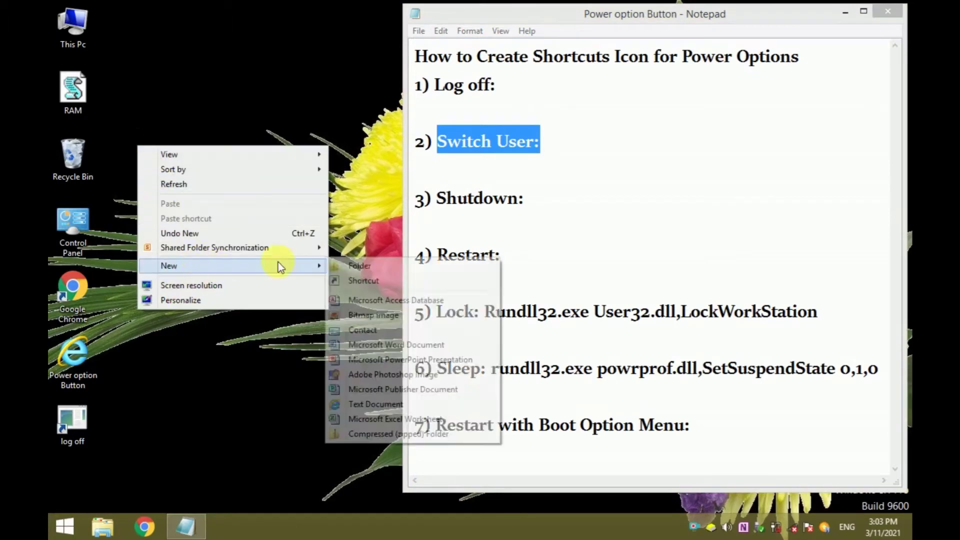
pyautogui.click(363, 279)
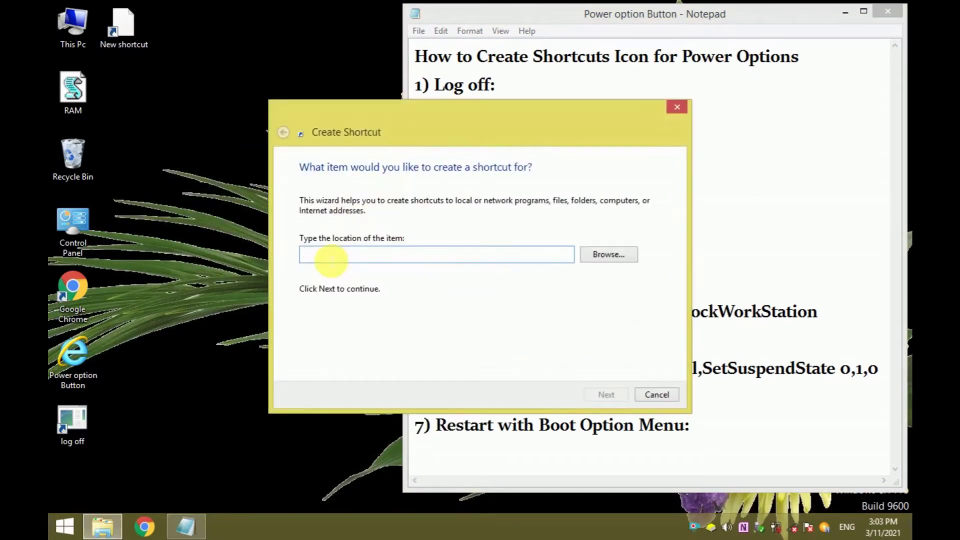
pyautogui.write('t')
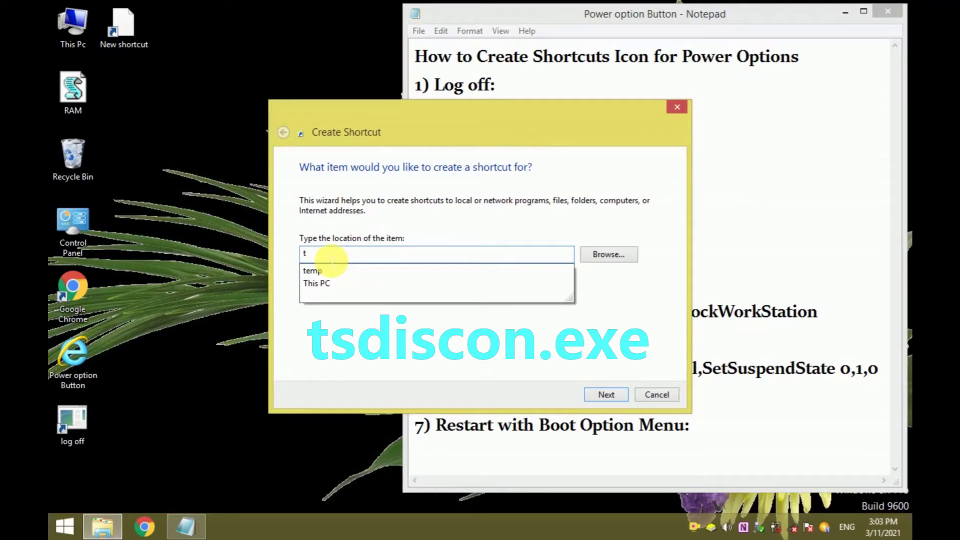
pyautogui.write('sdis')
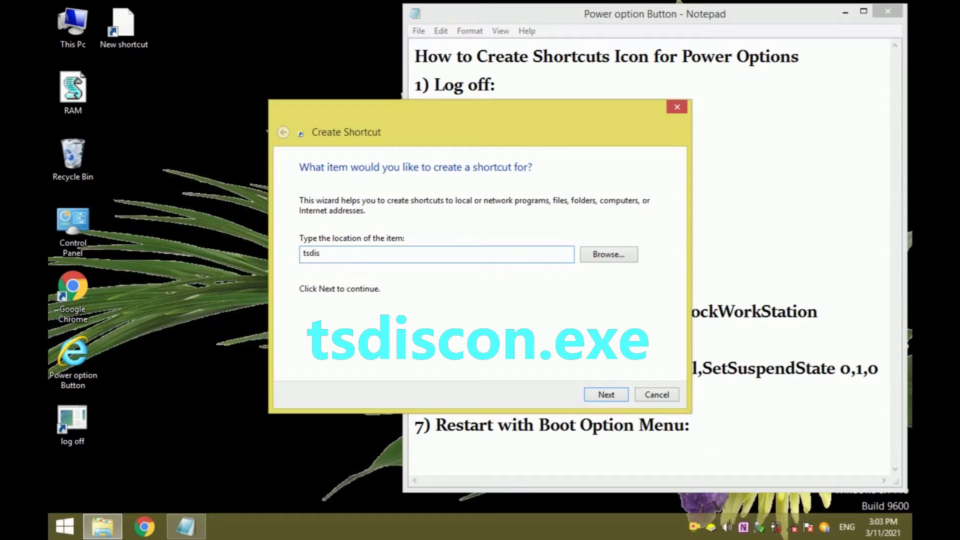
pyautogui.write('con.exe')
pyautogui.click(617, 393)
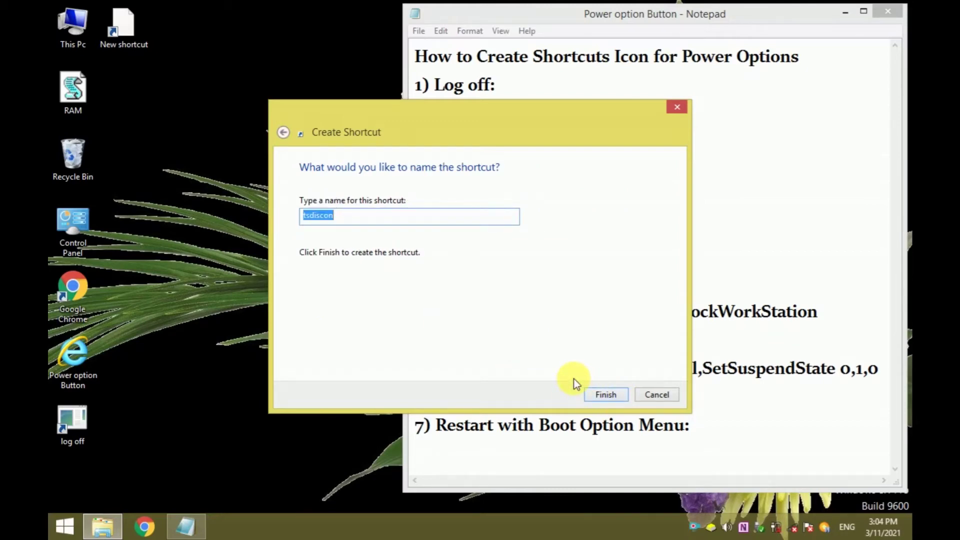
# Name the new shortcut "Switch User", finish creating it and refresh the desktop
pyautogui.write('S')
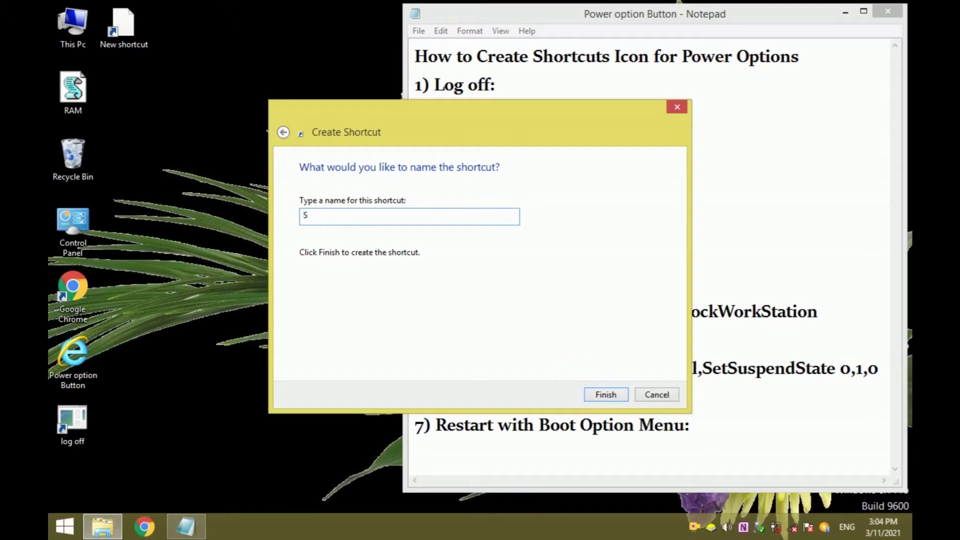
pyautogui.write('witch User')
pyautogui.click(606, 395)
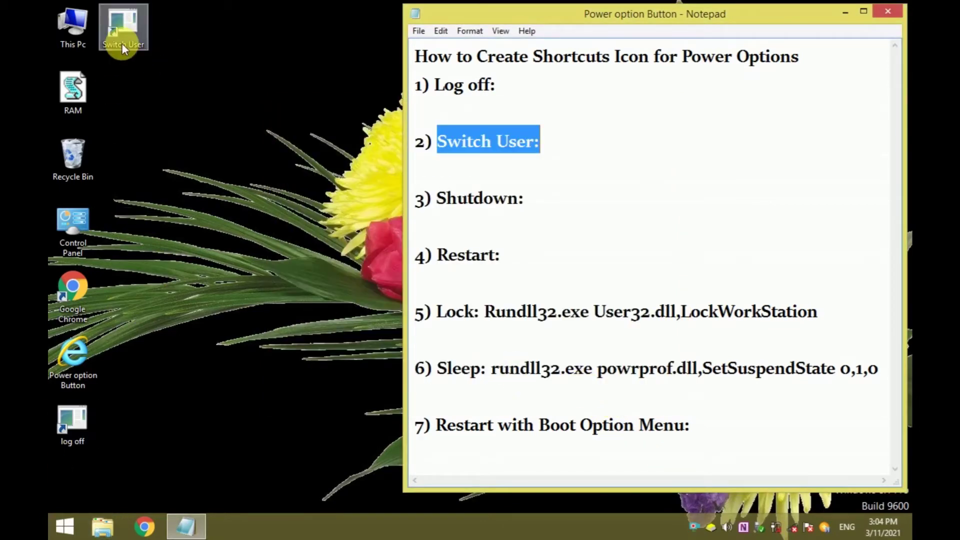
pyautogui.rightClick(151, 83)
pyautogui.click(180, 122)
# Start a new desktop shortcut for the shutdown option with the item location "shutdown -s -f -t 00"
pyautogui.moveTo(524, 200); pyautogui.dragTo(440, 208)
pyautogui.click(138, 150)
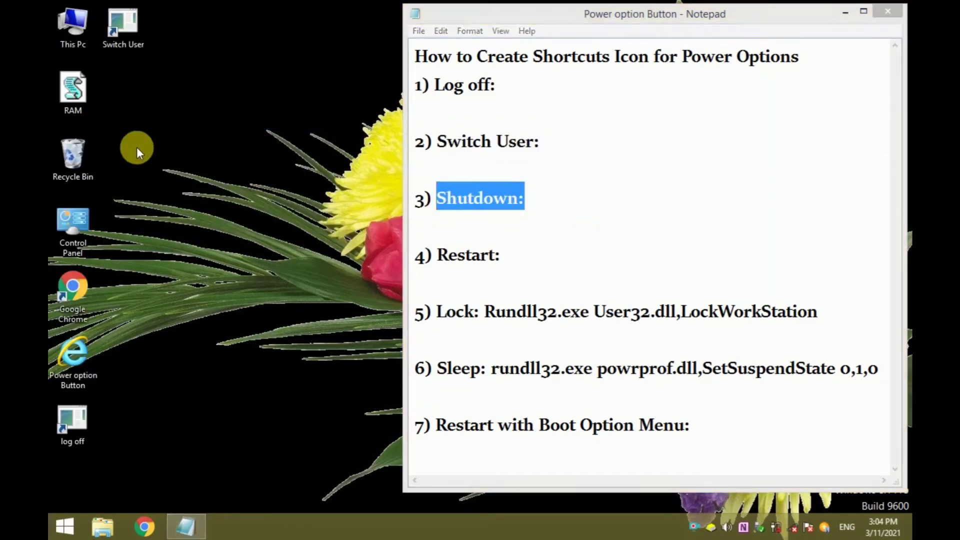
pyautogui.rightClick(123, 99)
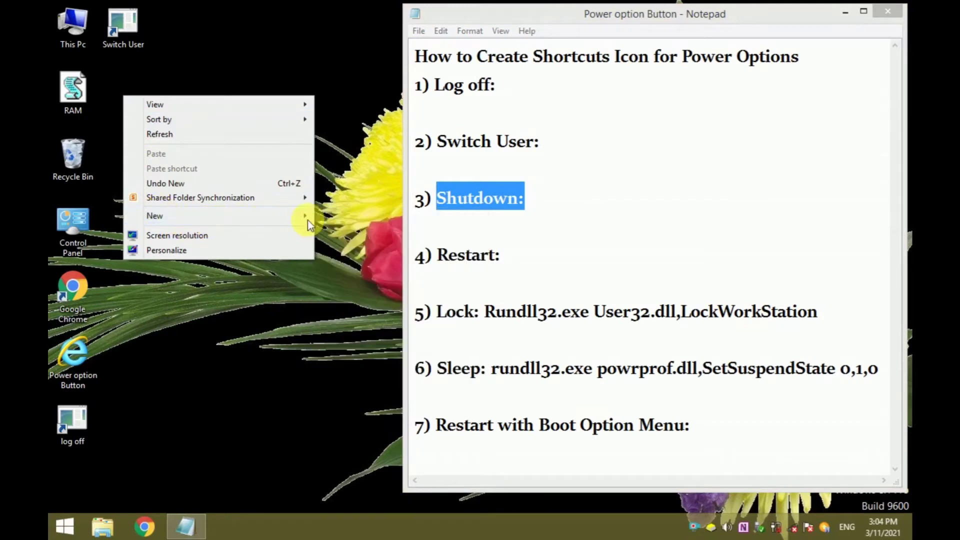
pyautogui.click(335, 227)
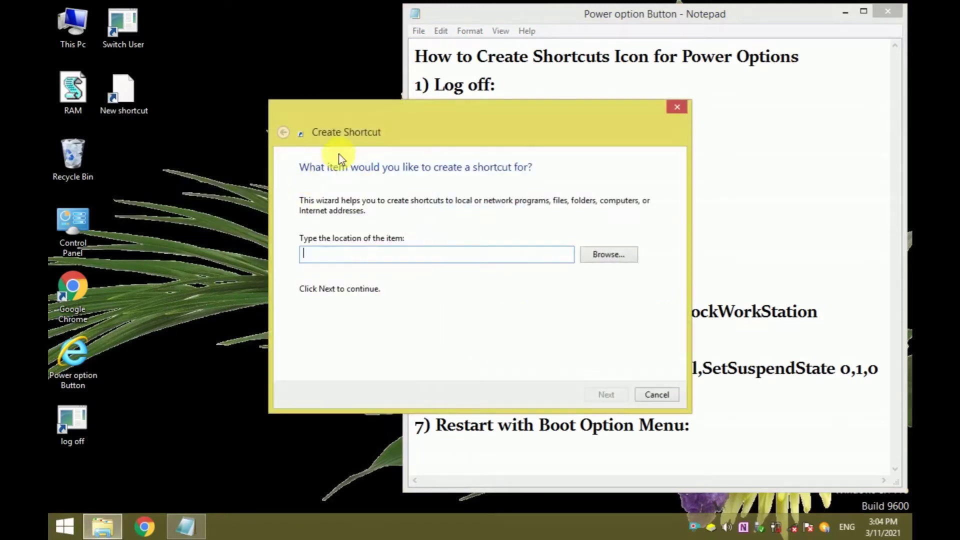
pyautogui.moveTo(342, 130); pyautogui.dragTo(176, 179)
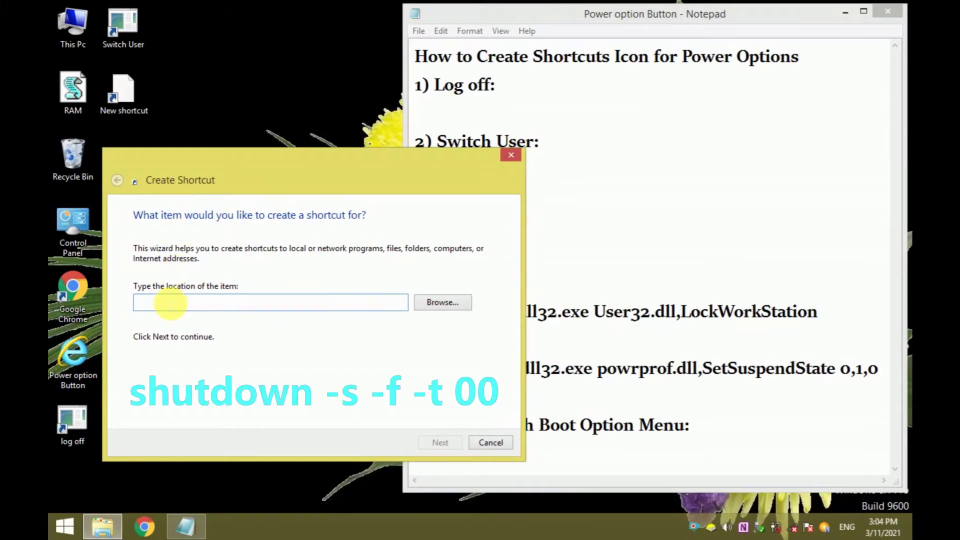
pyautogui.click(170, 302)
pyautogui.write('shu')
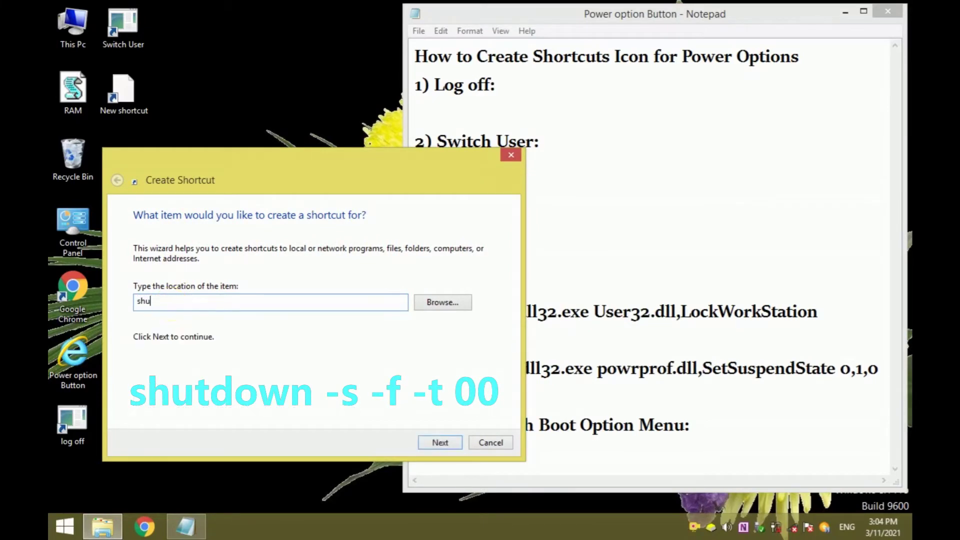
pyautogui.write('tdown -s -f')
pyautogui.write('-t 00')
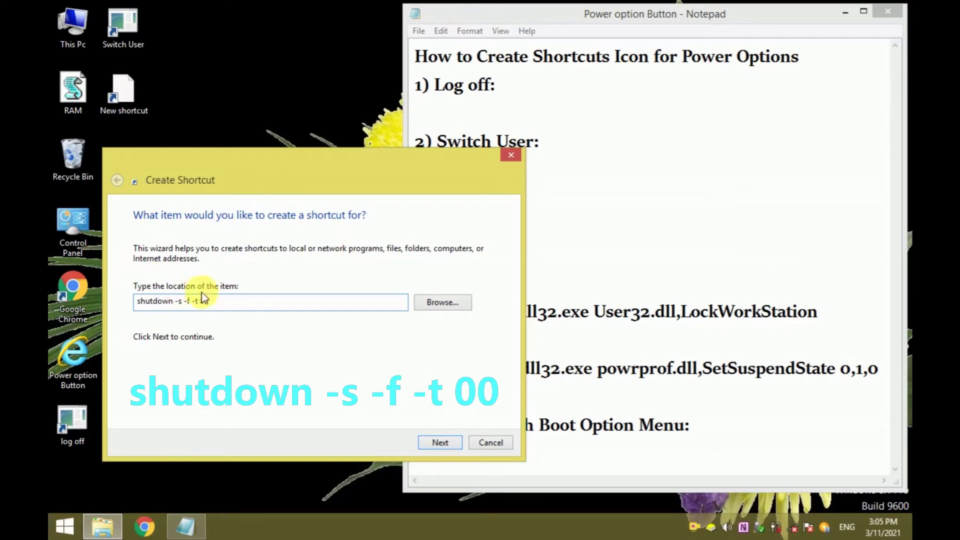
pyautogui.moveTo(210, 301); pyautogui.dragTo(204, 301)
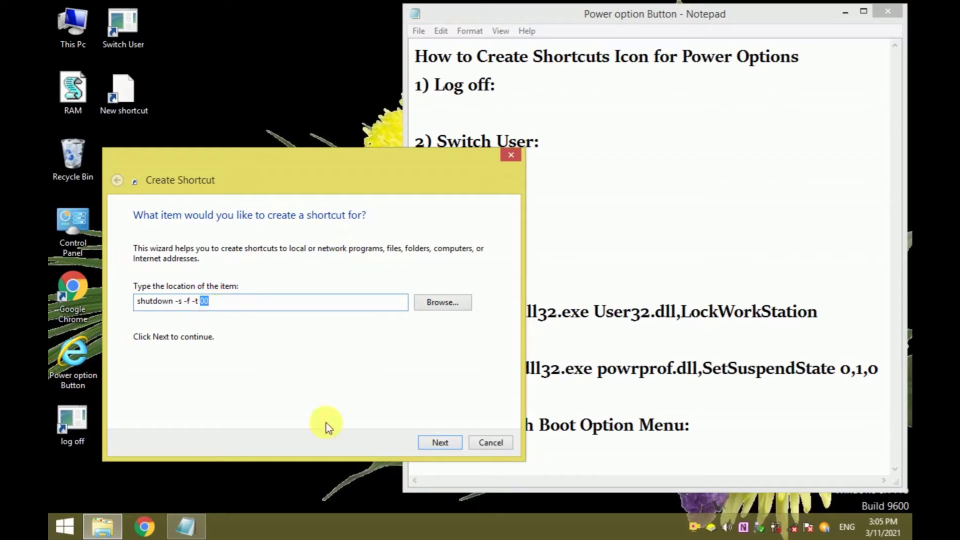
# Keep the suggested name "shutdown" for the new shortcut and finish creating it
pyautogui.click(443, 443)
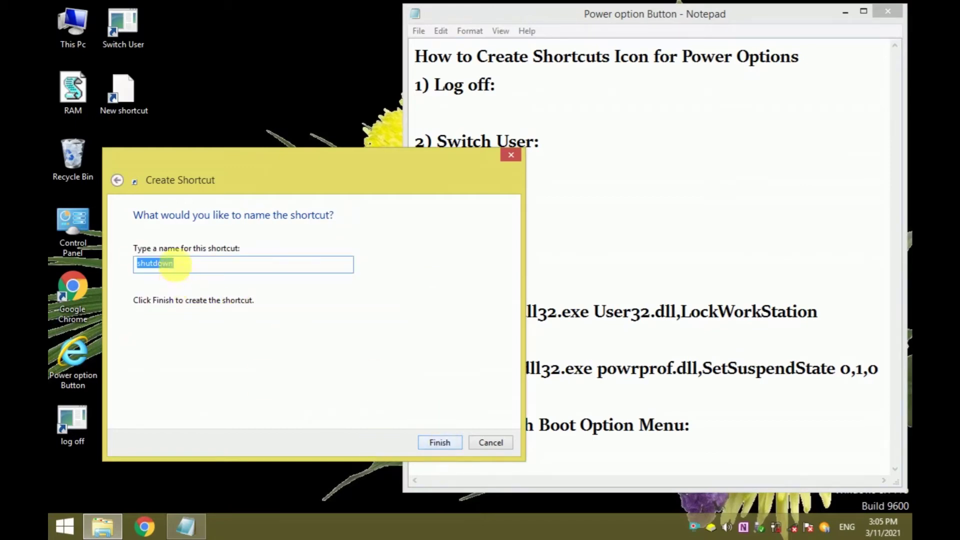
pyautogui.moveTo(182, 264); pyautogui.dragTo(138, 263)
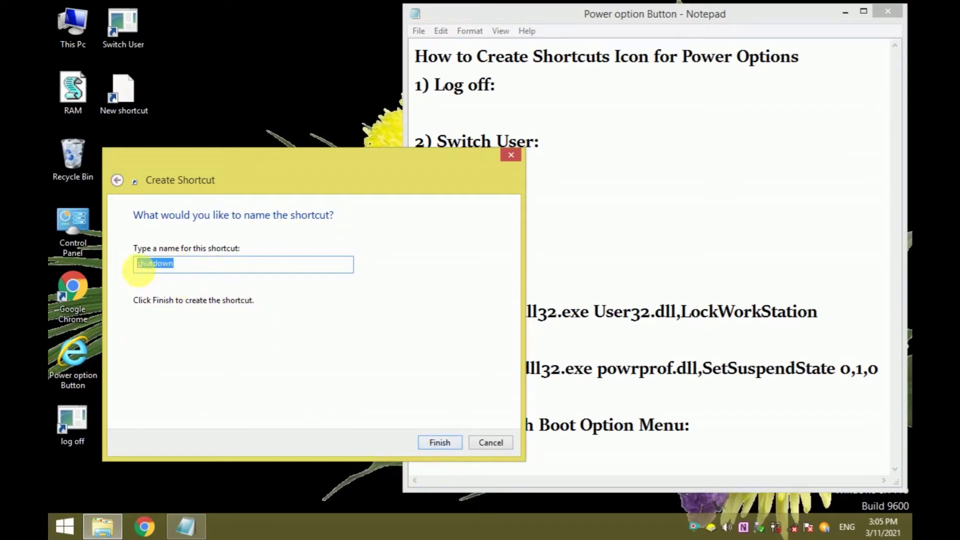
pyautogui.click(423, 443)
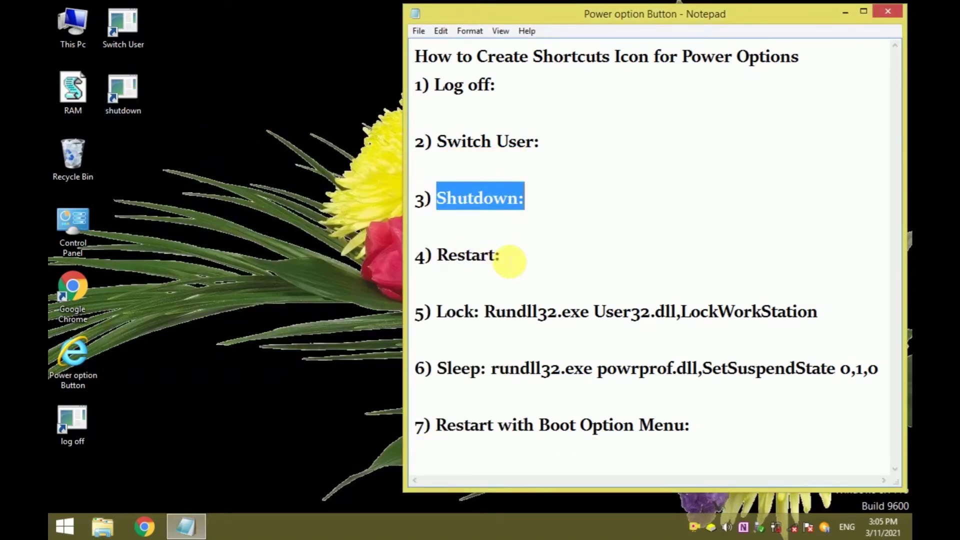
# Start a new desktop shortcut for the restart option with the item location "shutdown -r -f -t 00"
pyautogui.moveTo(500, 256); pyautogui.dragTo(440, 255)
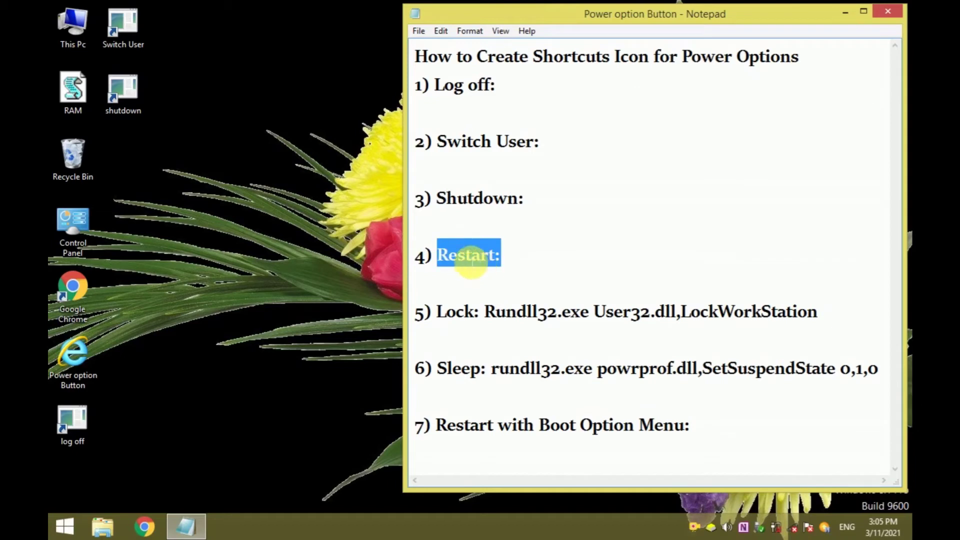
pyautogui.rightClick(142, 164)
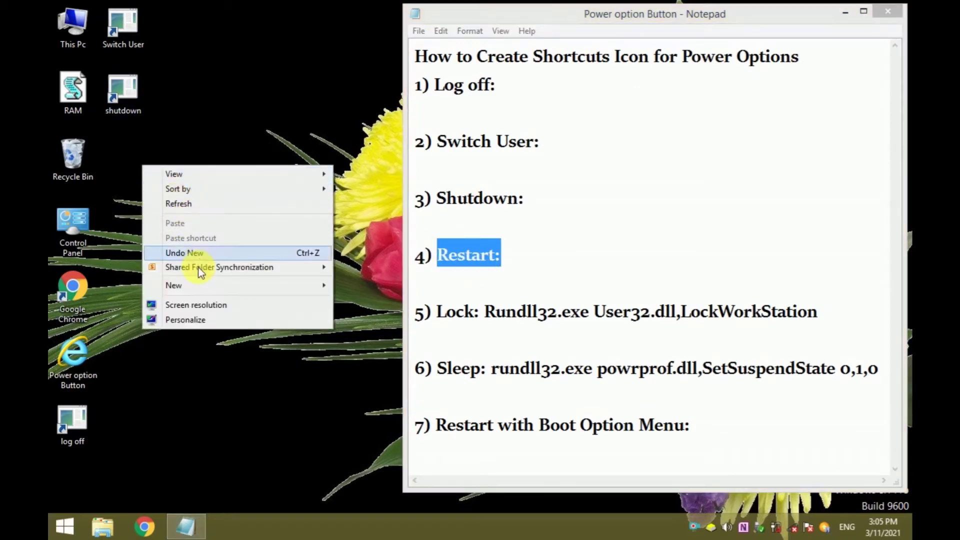
pyautogui.moveTo(209, 285)
pyautogui.click(371, 300)
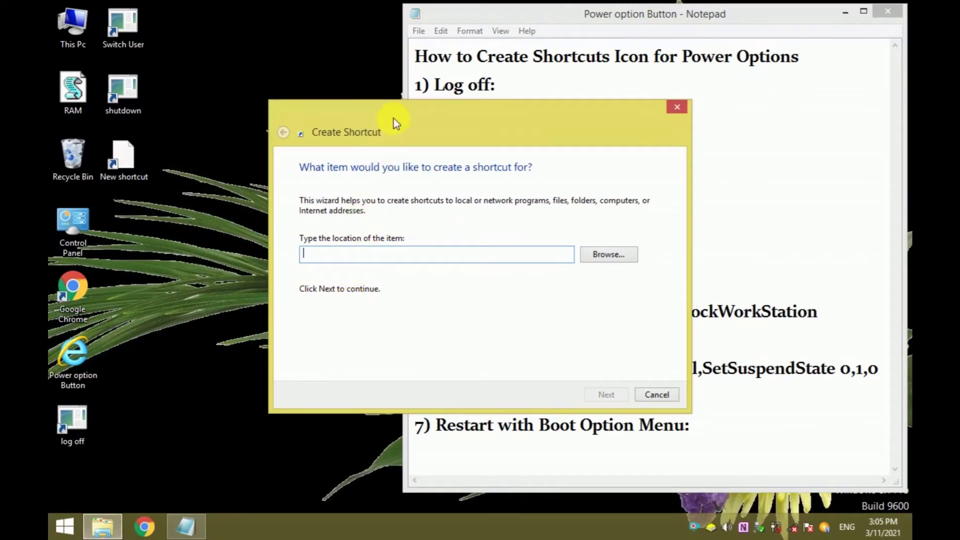
pyautogui.moveTo(394, 119); pyautogui.dragTo(187, 149)
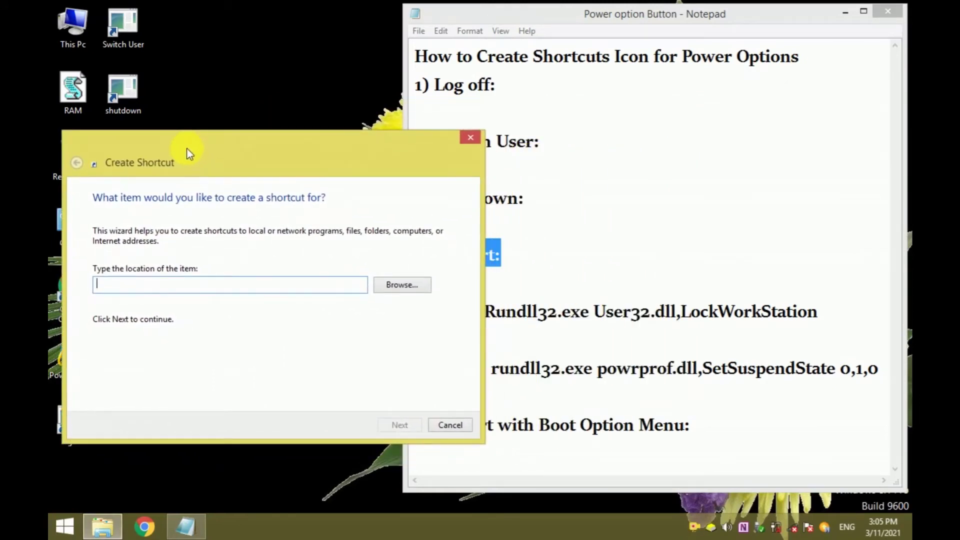
pyautogui.write('shutd')
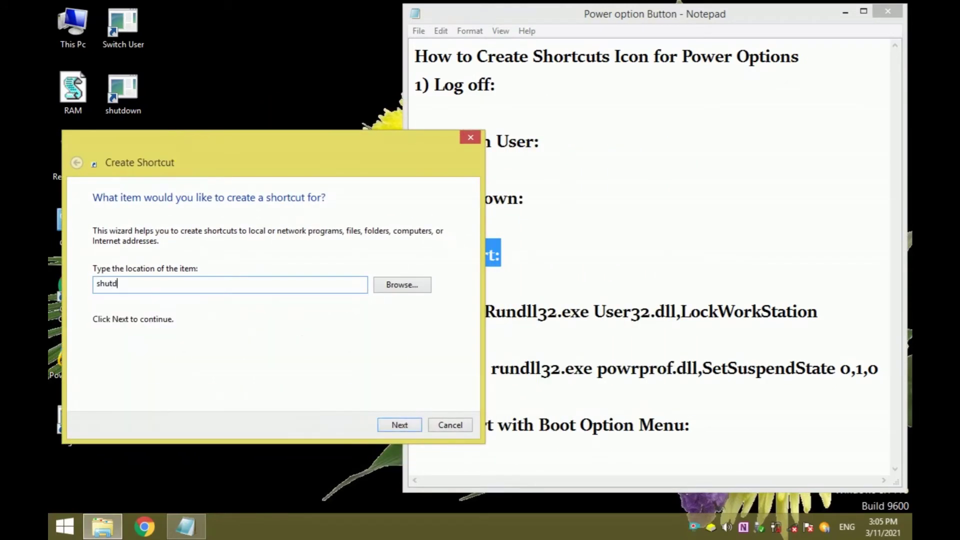
pyautogui.write('own -r')
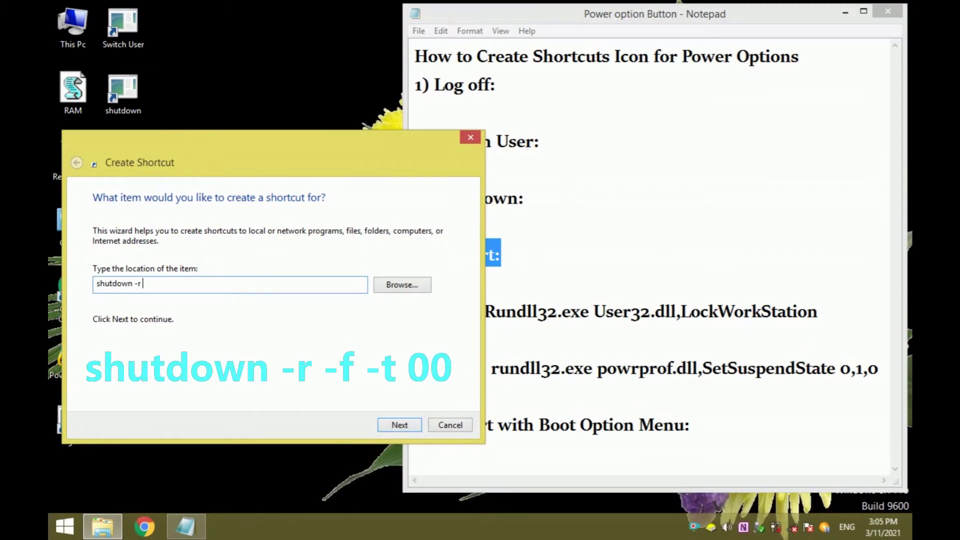
pyautogui.write(' -f -t 00')
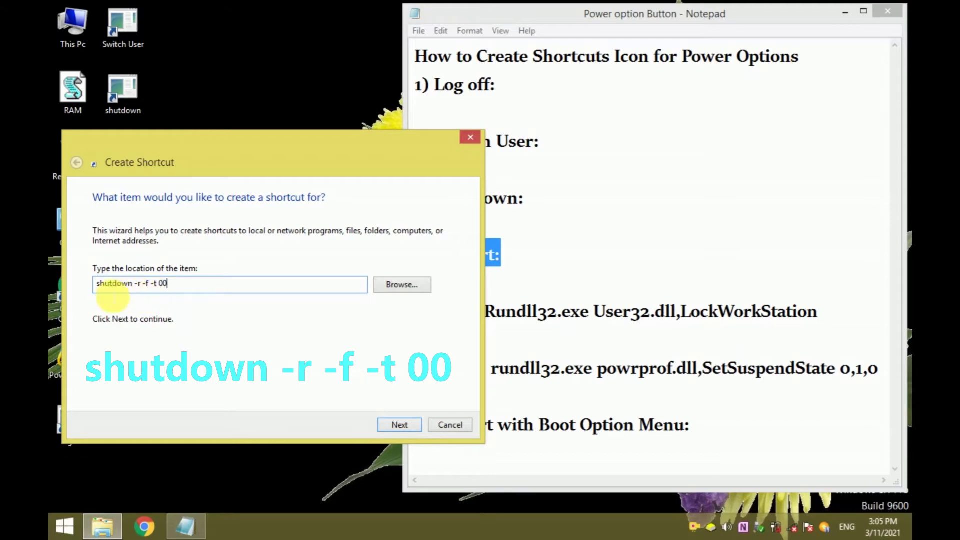
pyautogui.moveTo(200, 141); pyautogui.dragTo(212, 113)
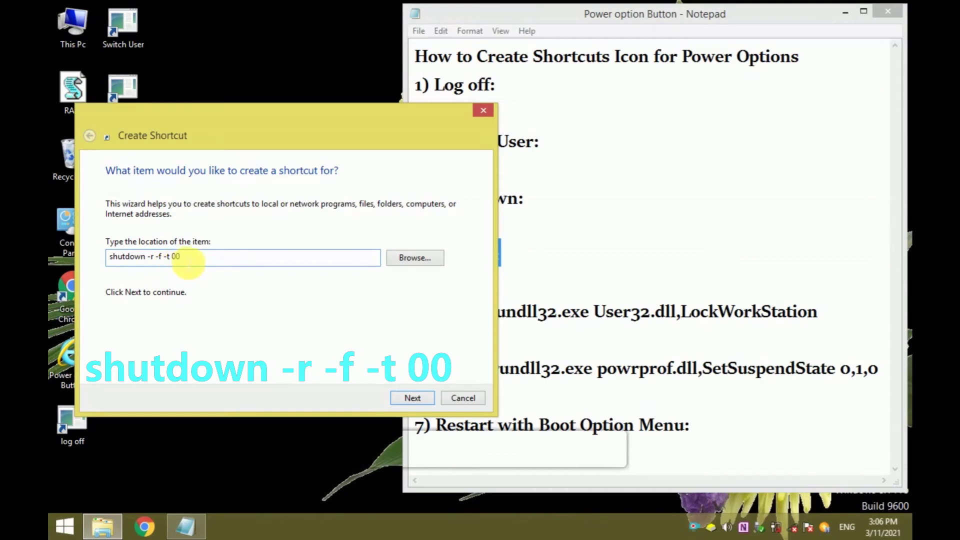
# Name the new shortcut "Restart" and finish creating it
pyautogui.click(407, 398)
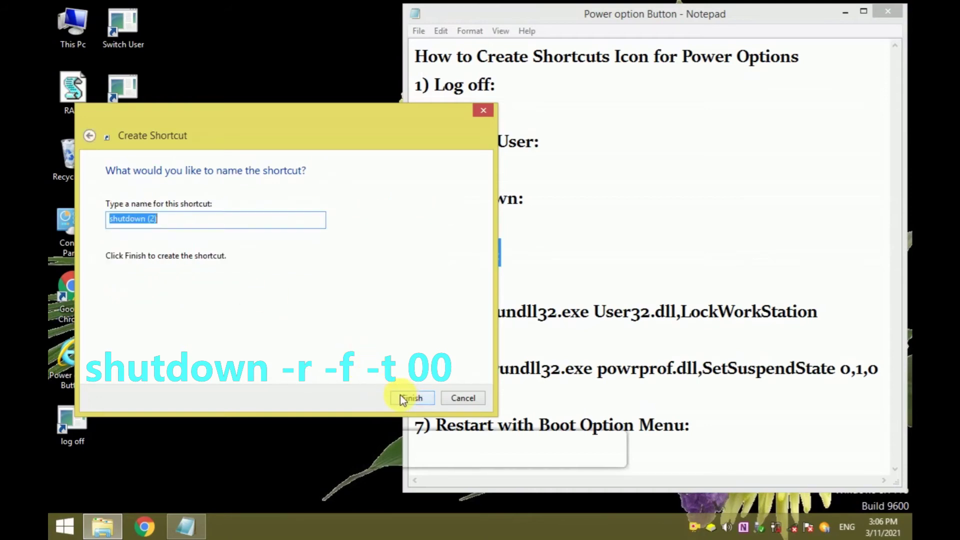
pyautogui.write('Re')
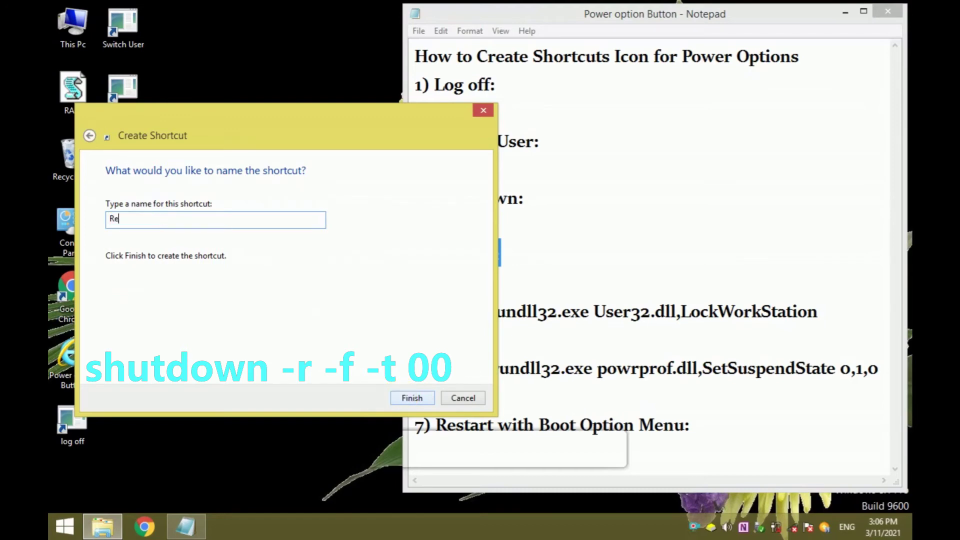
pyautogui.write('start')
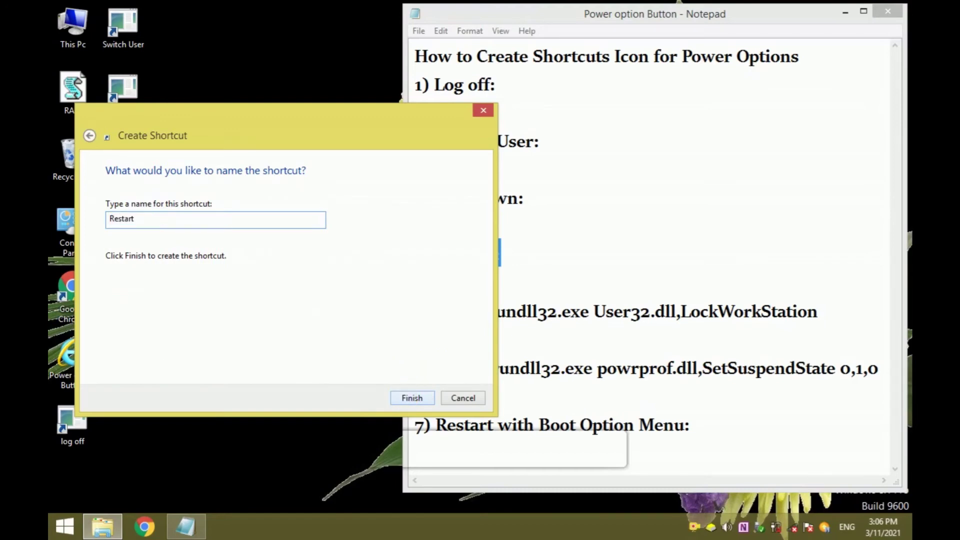
pyautogui.click(410, 398)
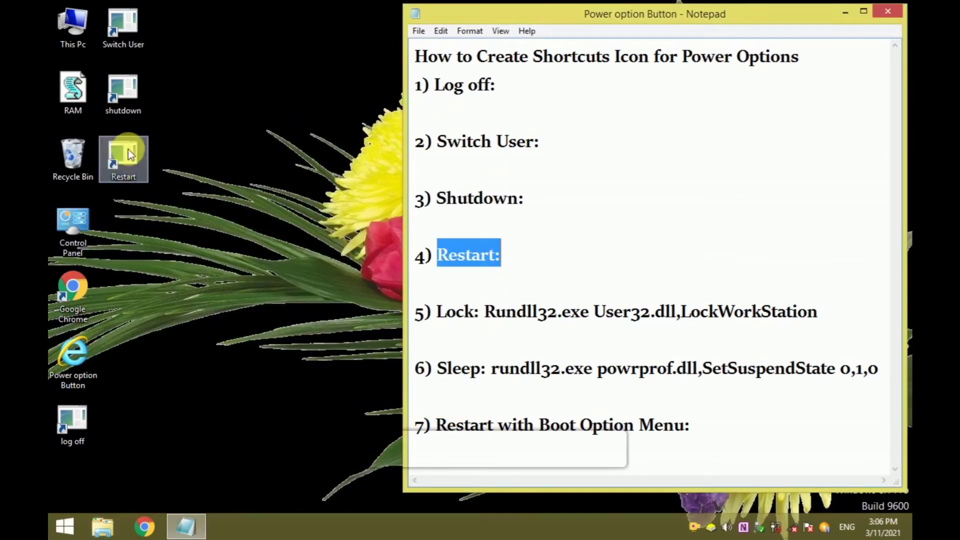
pyautogui.click(188, 183)
# Start a new desktop shortcut for the lock option and move the wizard clear of the lock command in the notes
pyautogui.moveTo(480, 313); pyautogui.dragTo(436, 313)
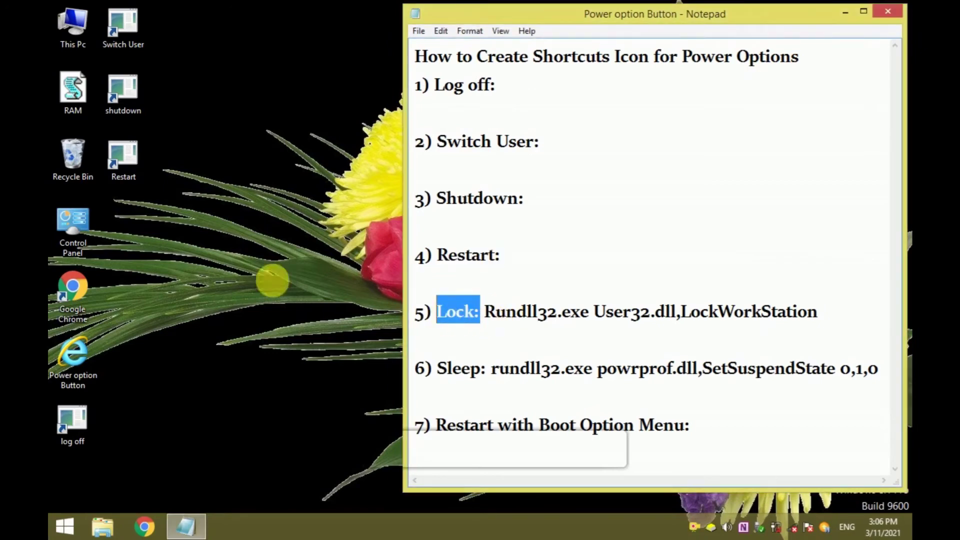
pyautogui.rightClick(120, 220)
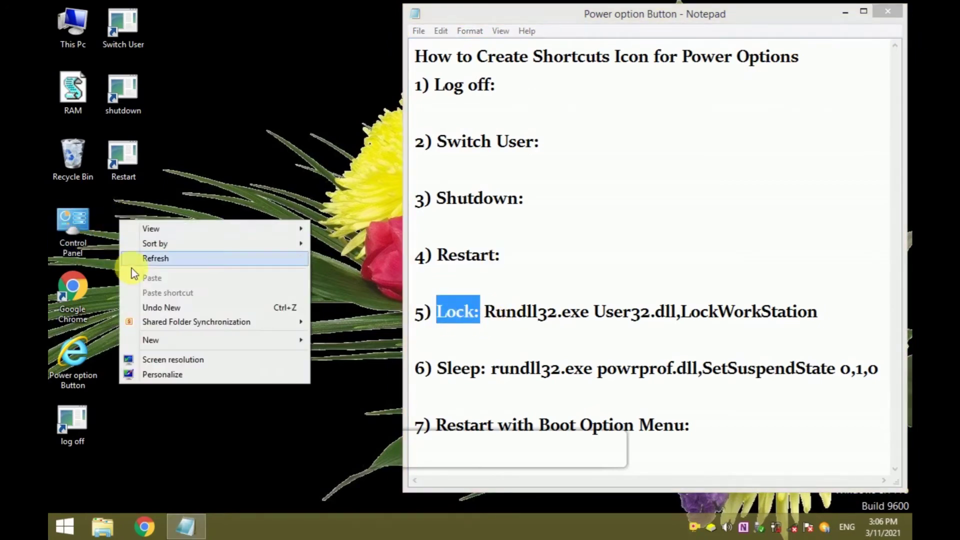
pyautogui.moveTo(242, 340)
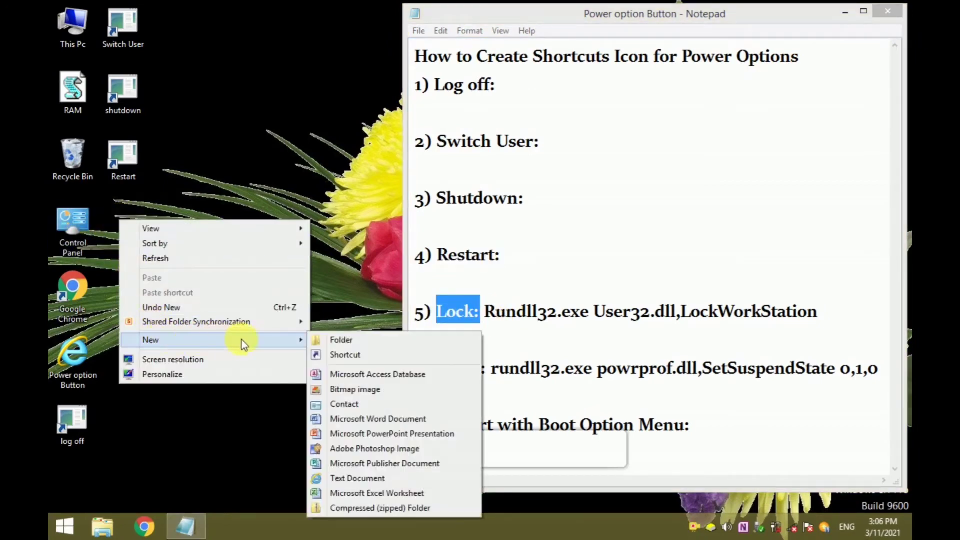
pyautogui.click(325, 350)
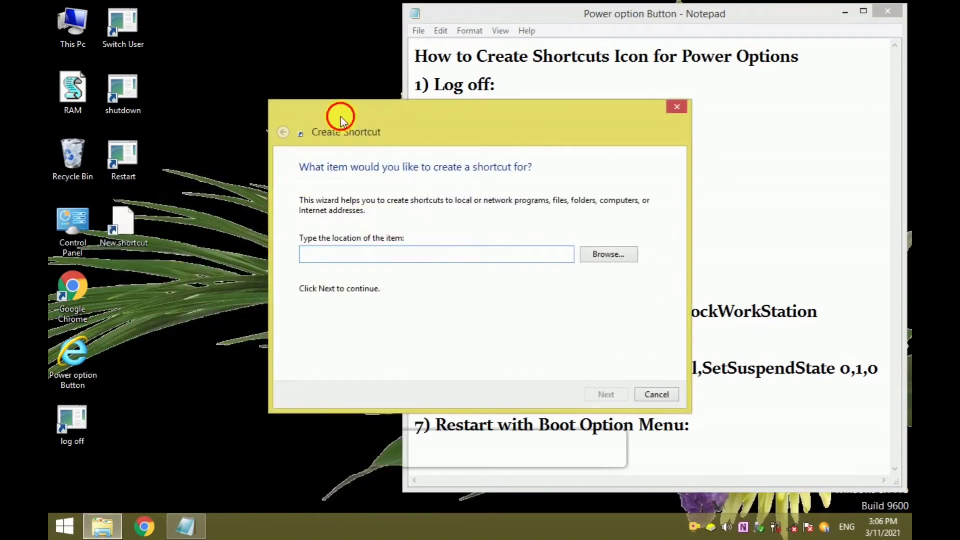
pyautogui.moveTo(341, 117); pyautogui.dragTo(131, 39)
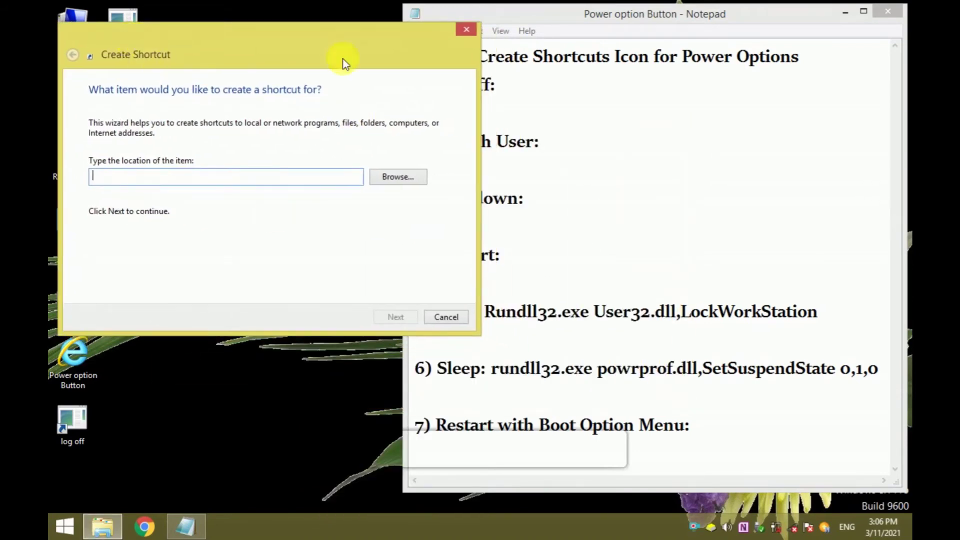
pyautogui.moveTo(344, 59); pyautogui.dragTo(304, 8)
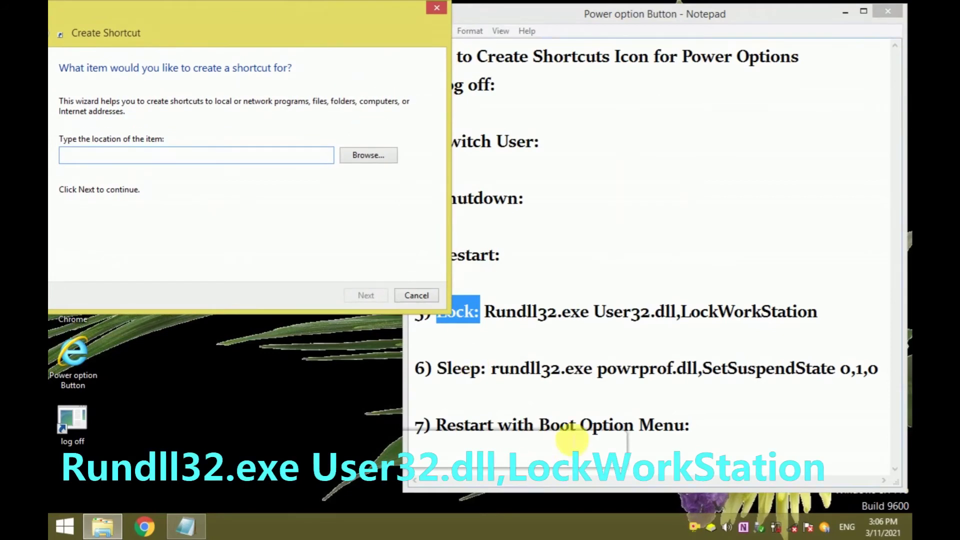
# Copy "Rundll32.exe User32.dll,LockWorkStation" from the notes and paste it as the new shortcut's item location
pyautogui.click(487, 312)
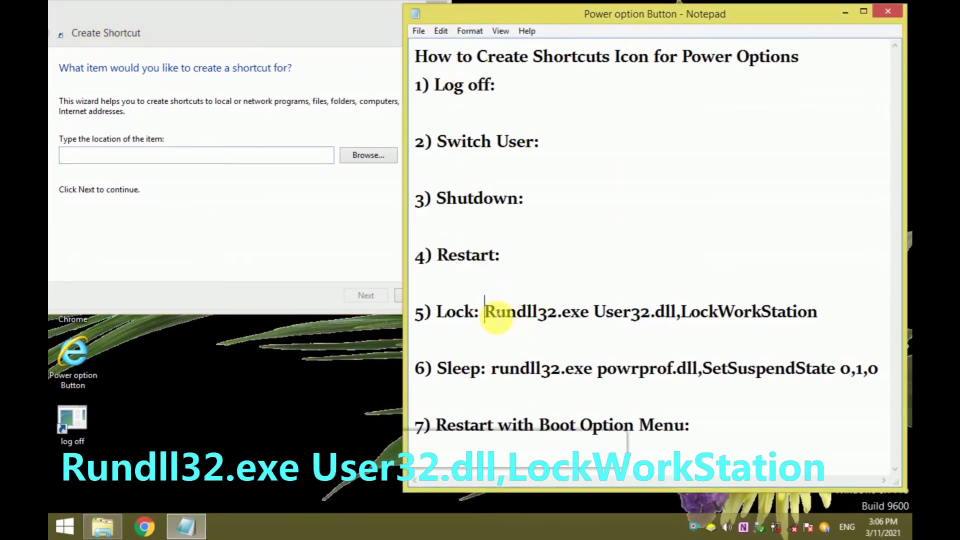
pyautogui.moveTo(486, 312); pyautogui.dragTo(834, 322)
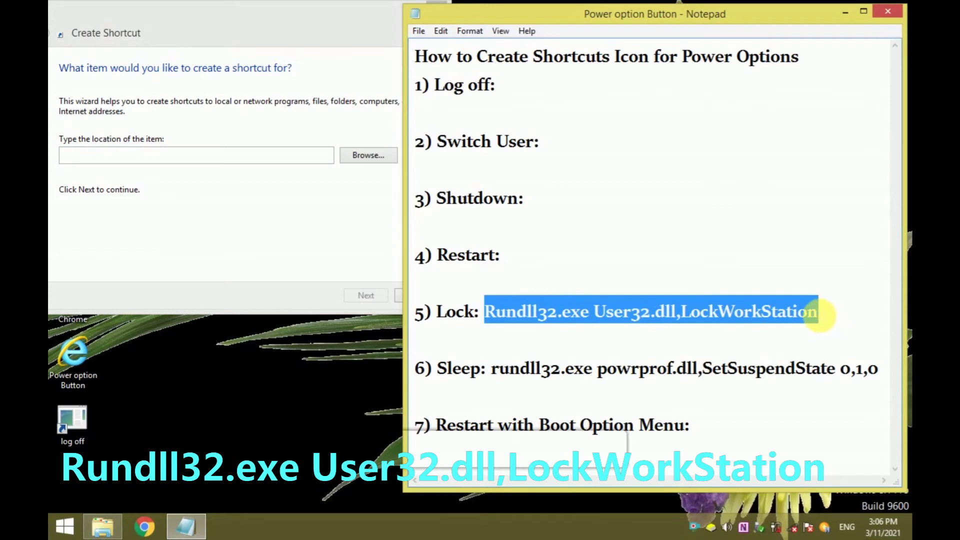
pyautogui.rightClick(641, 311)
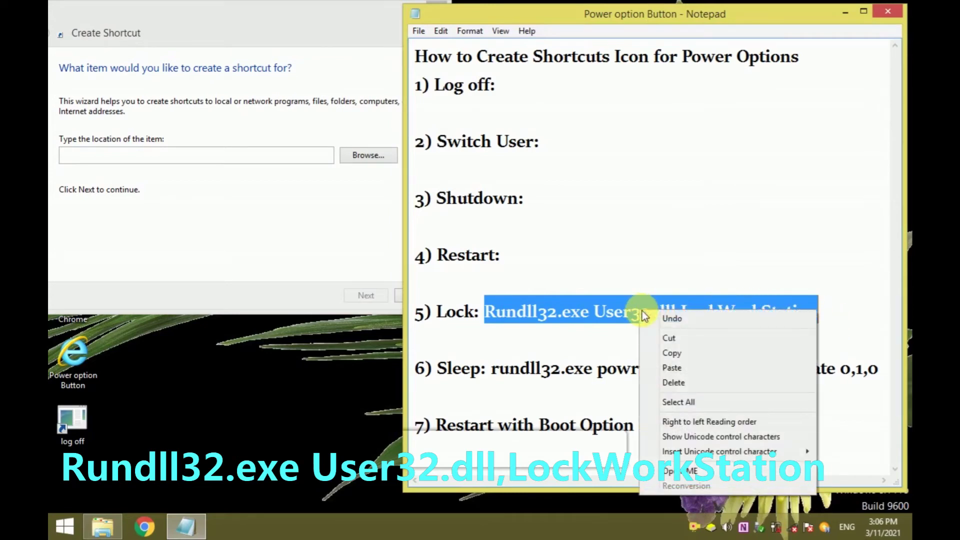
pyautogui.click(673, 355)
pyautogui.click(634, 337)
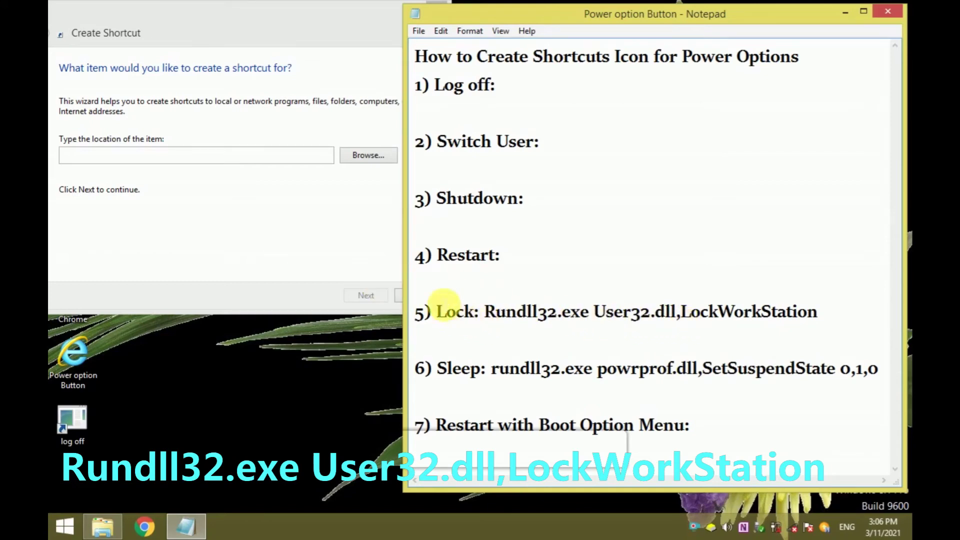
pyautogui.click(226, 160)
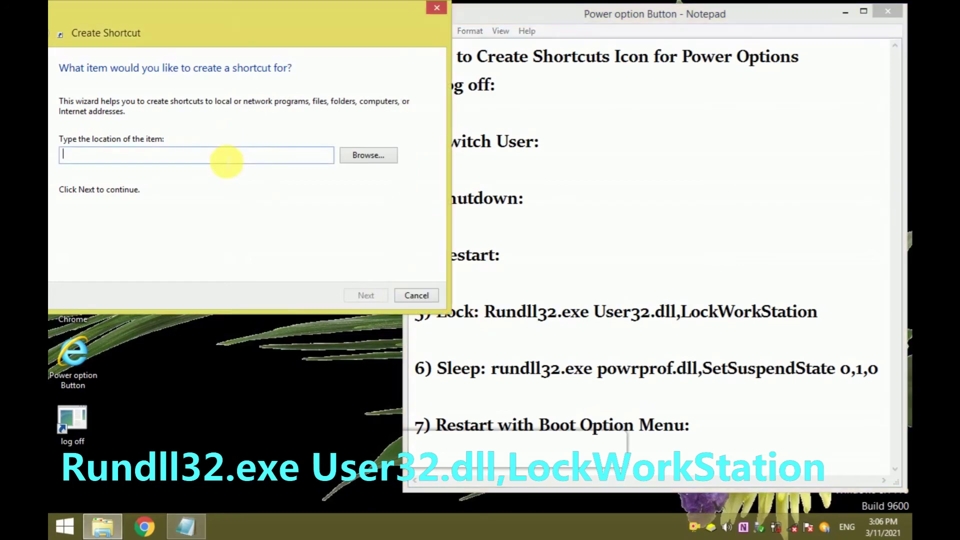
pyautogui.hotkey('ctrl', 'v')
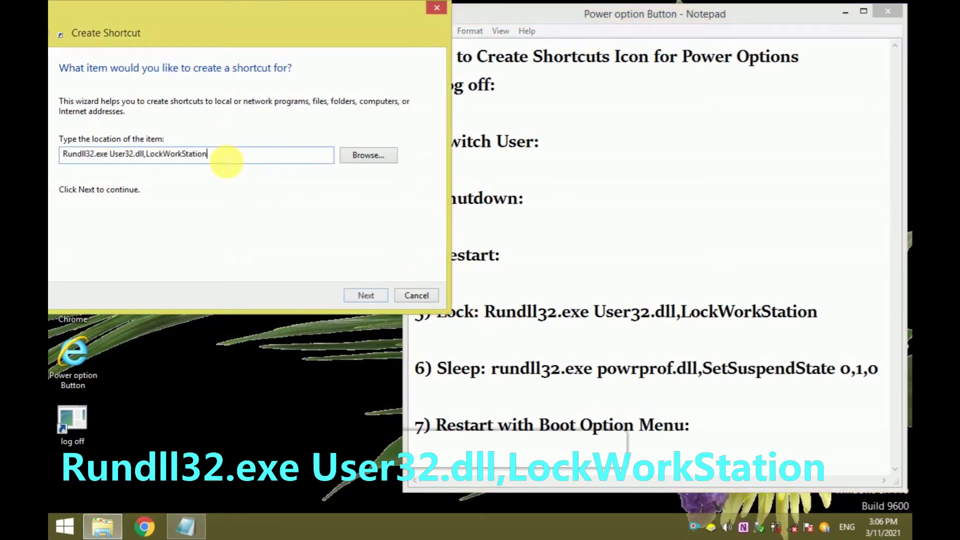
# Name the new shortcut "Lock" and finish creating it
pyautogui.click(365, 295)
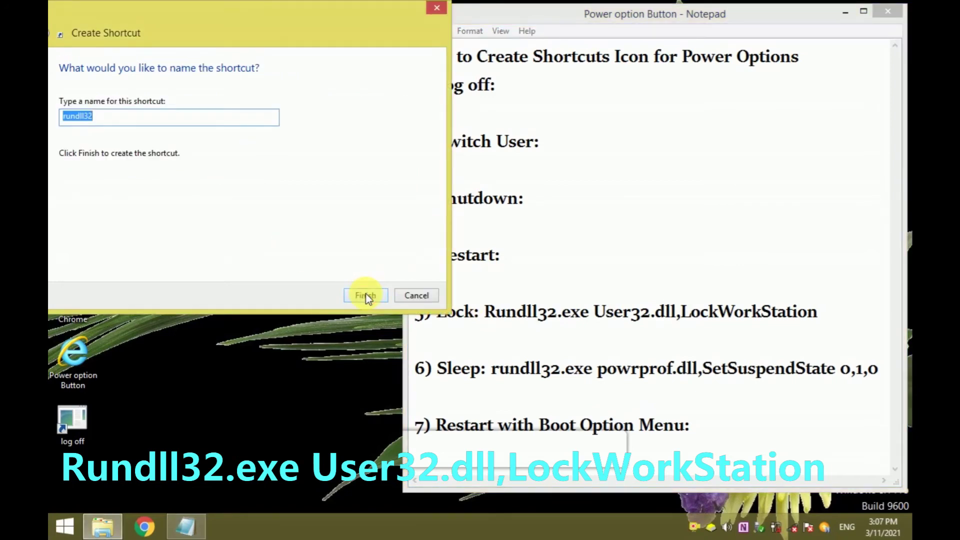
pyautogui.write('Lock')
pyautogui.click(365, 295)
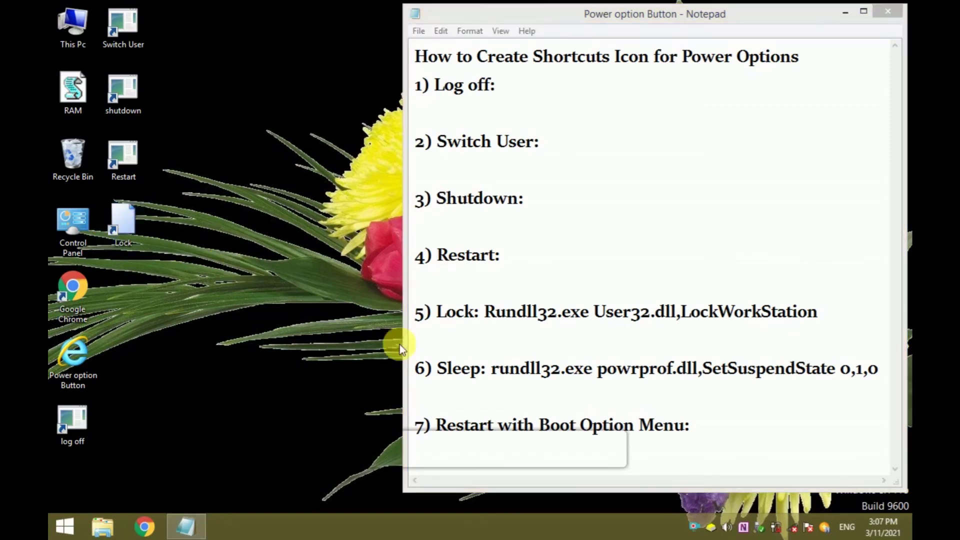
# Start a new desktop shortcut for the sleep option and move the wizard clear of the sleep command in the notes
pyautogui.moveTo(489, 368); pyautogui.dragTo(869, 392)
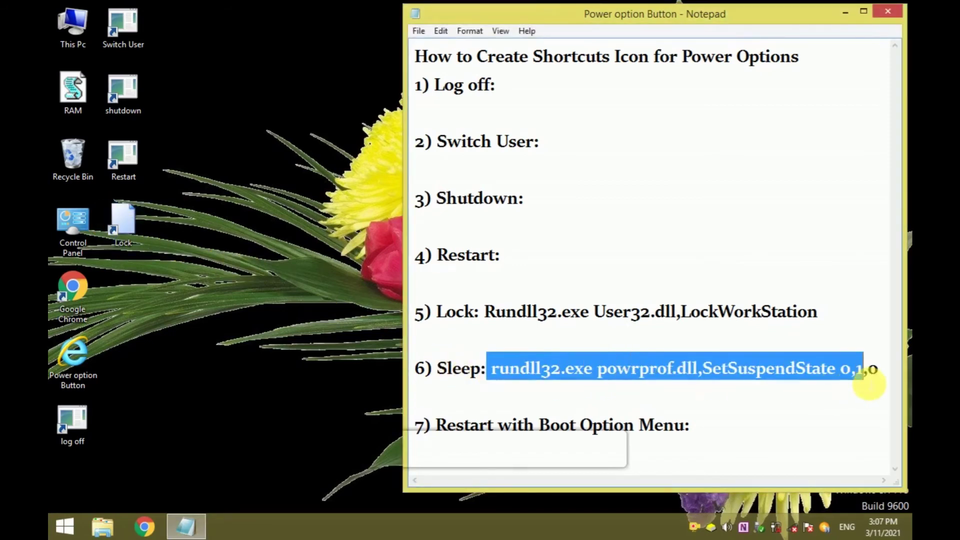
pyautogui.click(705, 373)
pyautogui.click(185, 277)
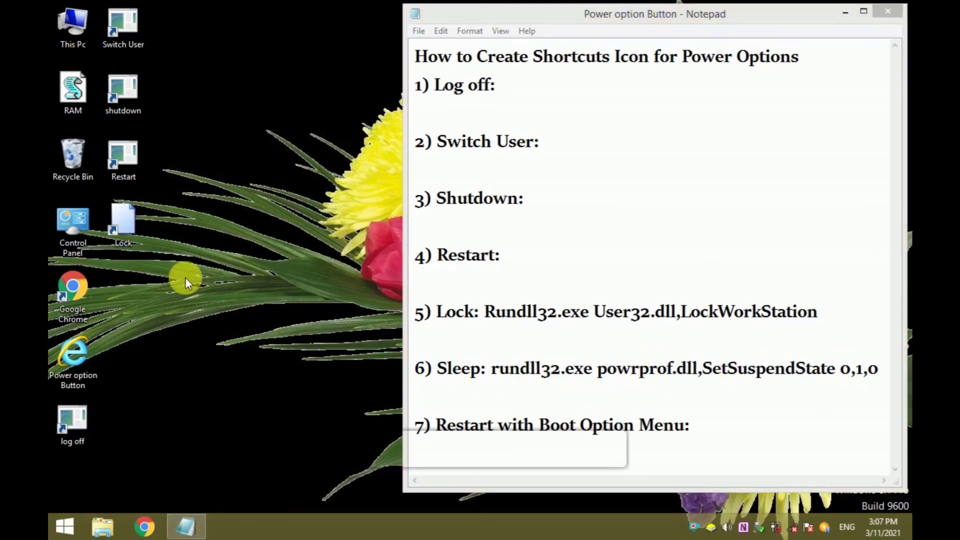
pyautogui.rightClick(167, 266)
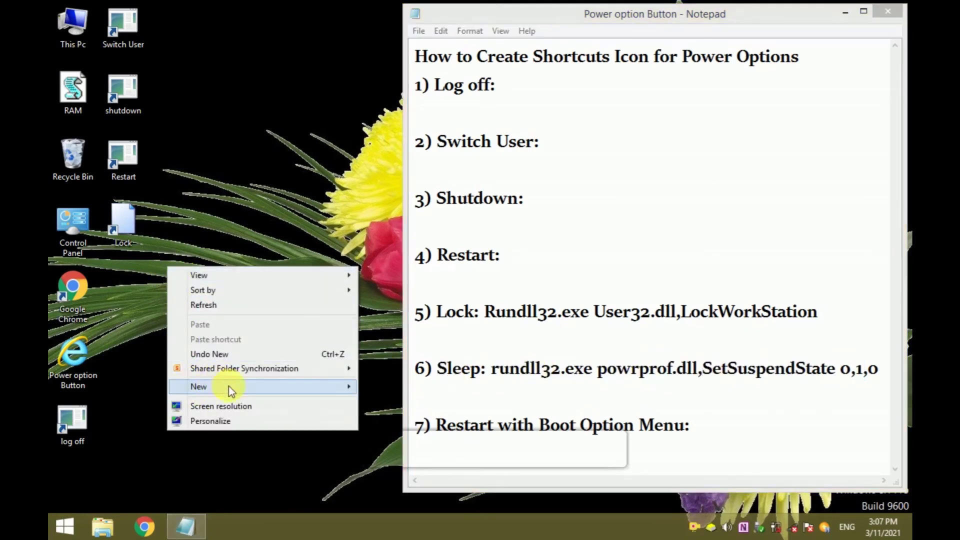
pyautogui.moveTo(229, 386)
pyautogui.click(396, 234)
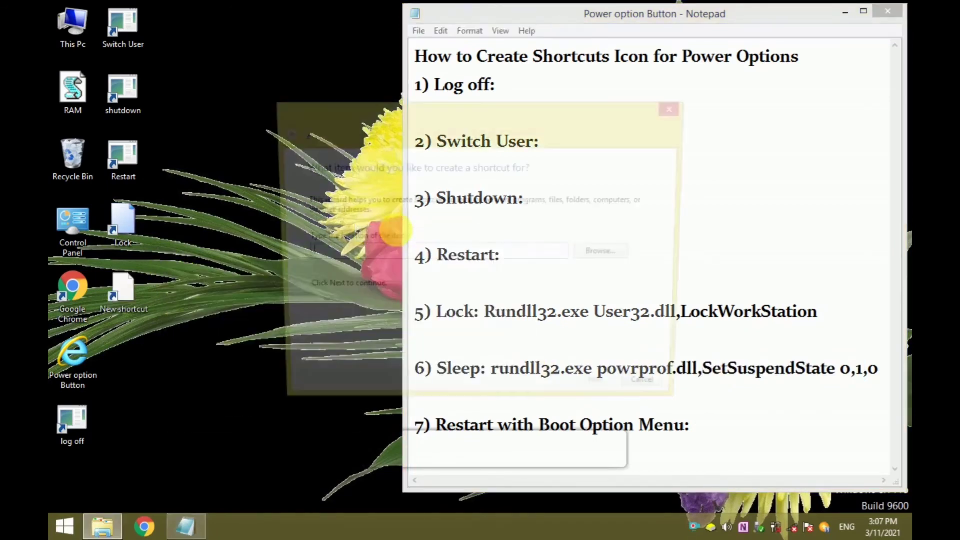
pyautogui.moveTo(313, 73); pyautogui.dragTo(233, 36)
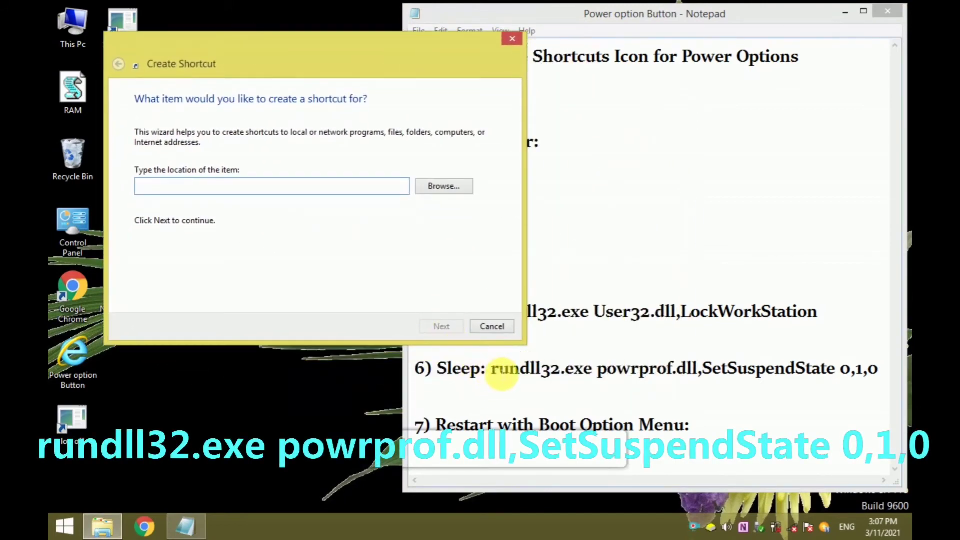
# Copy "rundll32.exe powrprof.dll,SetSuspendState 0,1,0" from the notes and paste it as the new shortcut's item location
pyautogui.moveTo(491, 370); pyautogui.dragTo(884, 375)
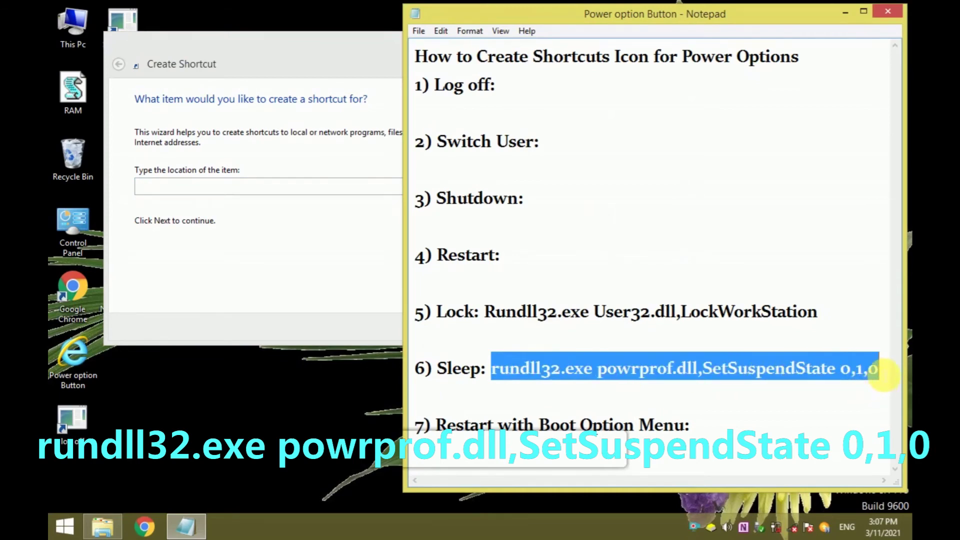
pyautogui.rightClick(860, 366)
pyautogui.click(811, 229)
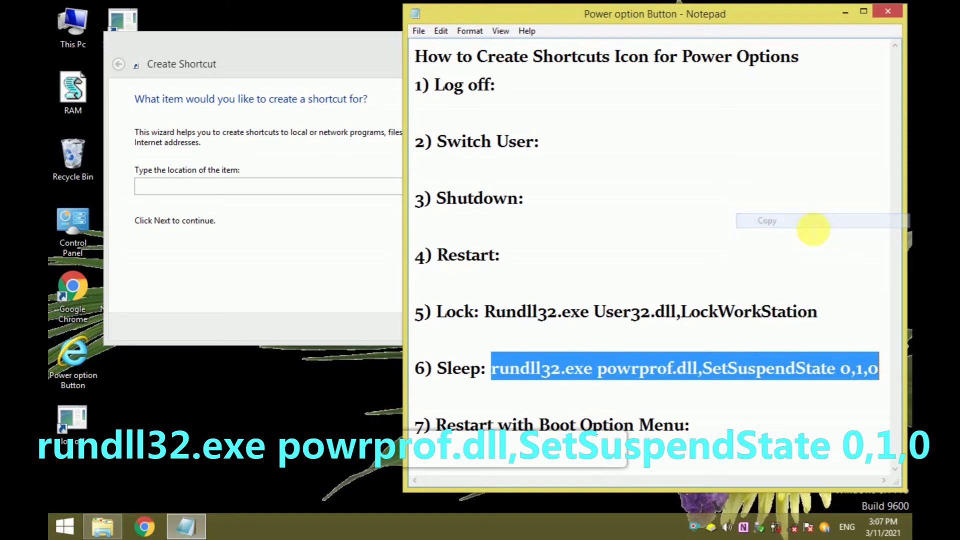
pyautogui.click(307, 194)
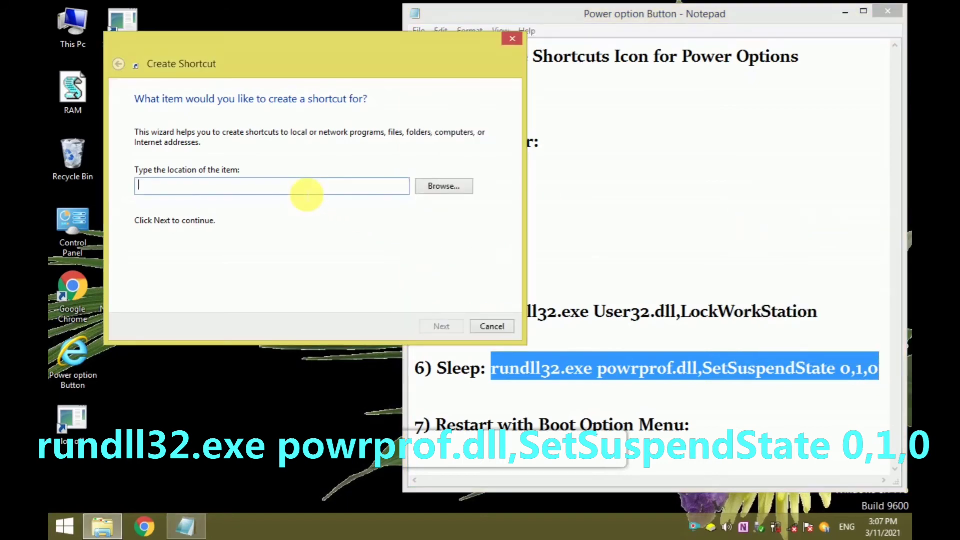
pyautogui.rightClick(301, 189)
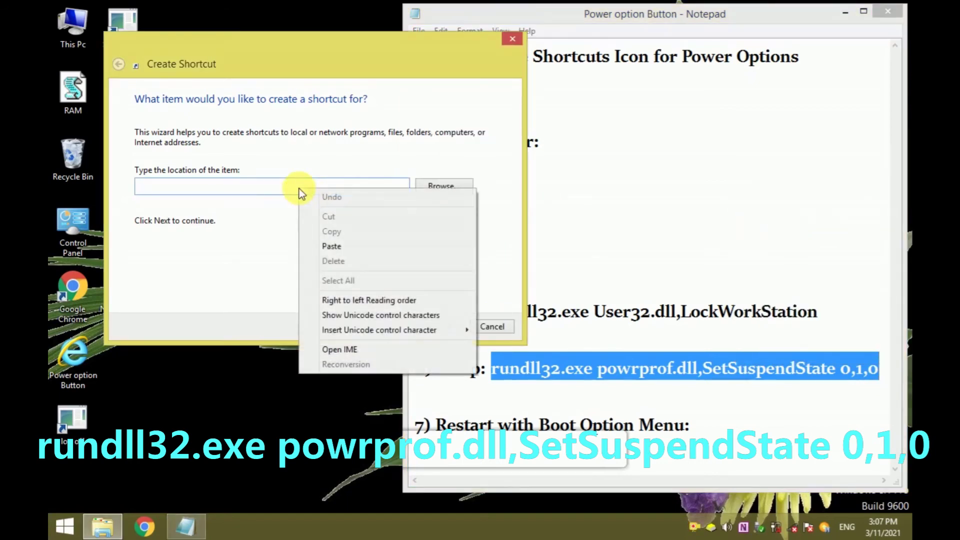
pyautogui.click(325, 242)
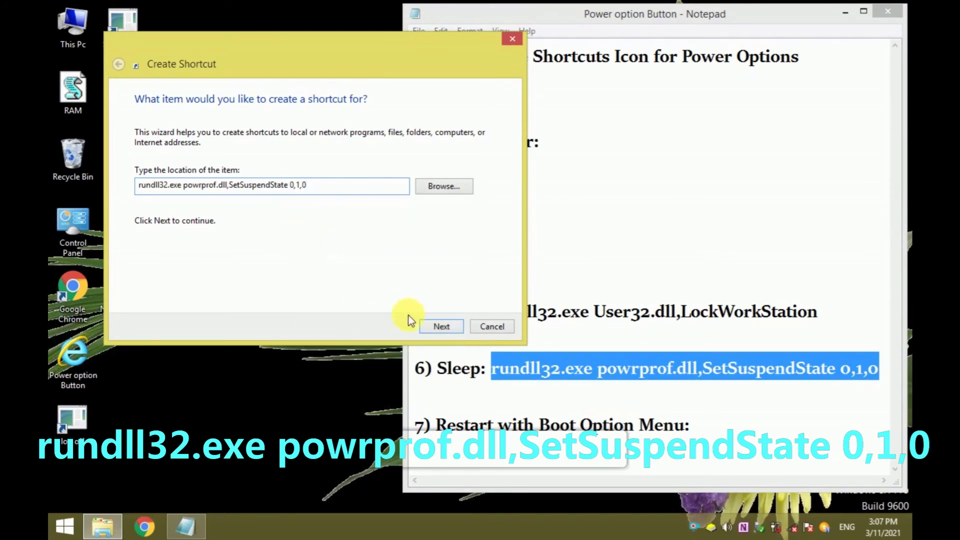
pyautogui.click(440, 327)
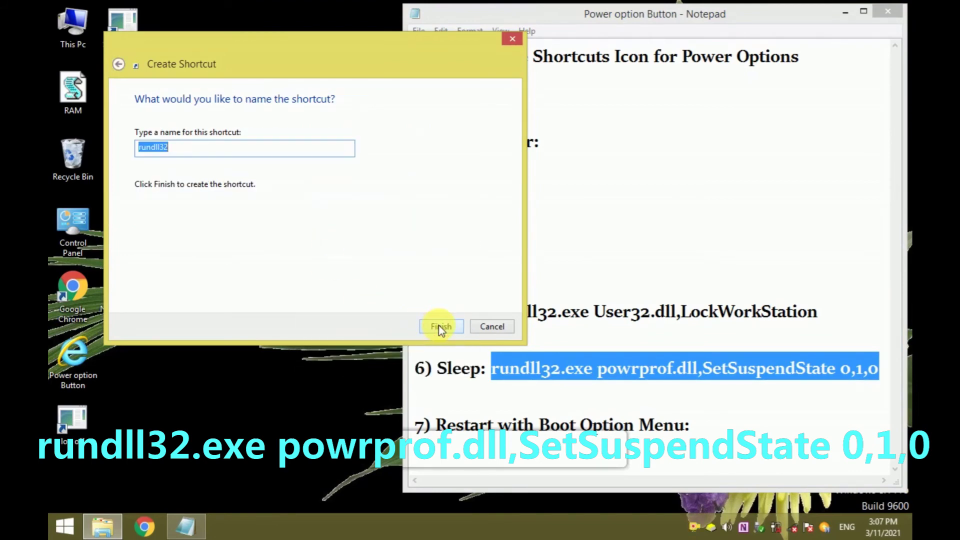
# Name the new shortcut "Sleep", finish creating it and clear the text selection in the notes
pyautogui.write('Sleep')
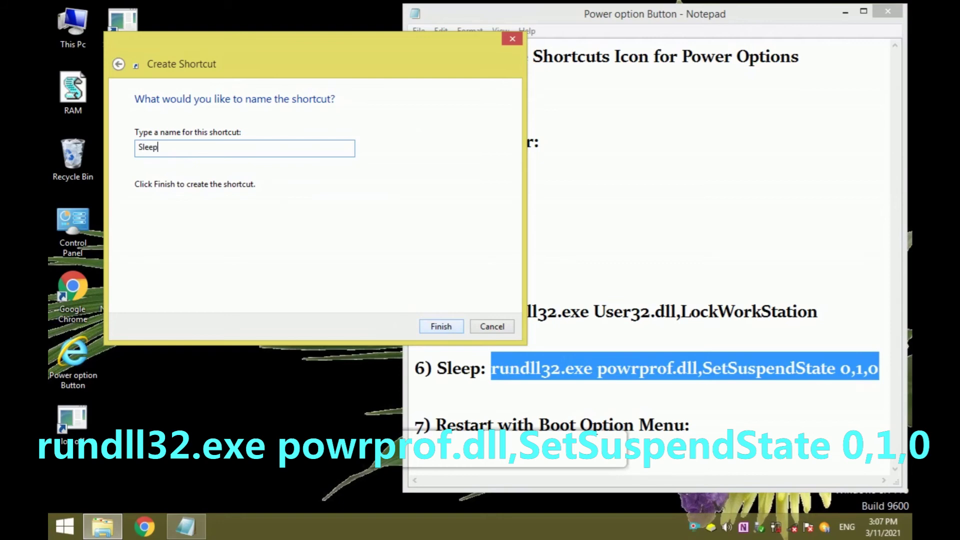
pyautogui.click(442, 327)
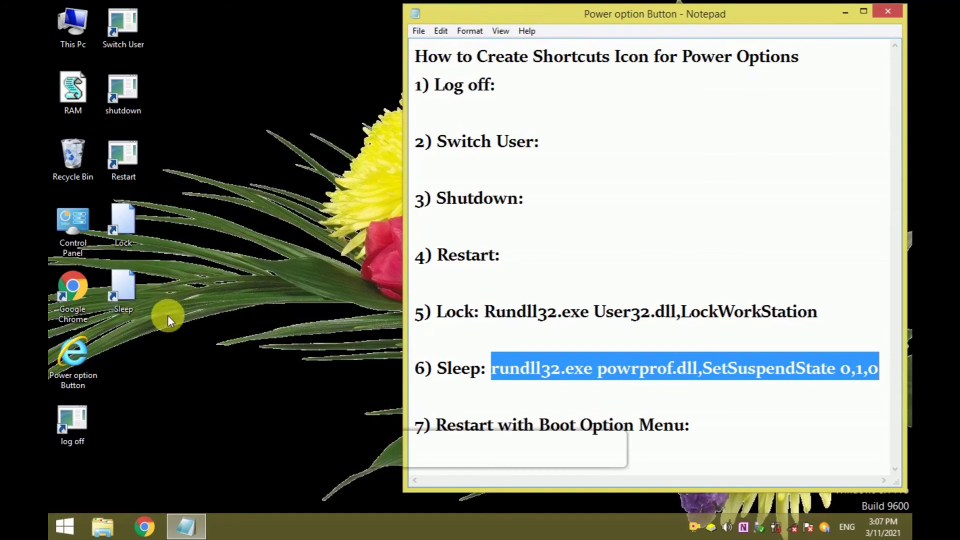
pyautogui.click(574, 407)
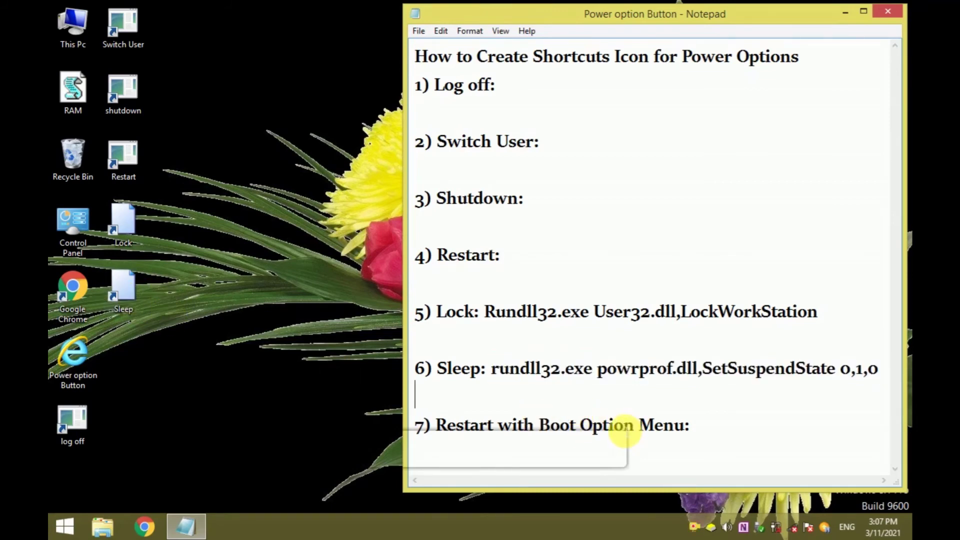
# Start another new desktop shortcut and enter "Shutdown -r -o -f -t 00" as its item location
pyautogui.click(228, 271)
pyautogui.rightClick(226, 269)
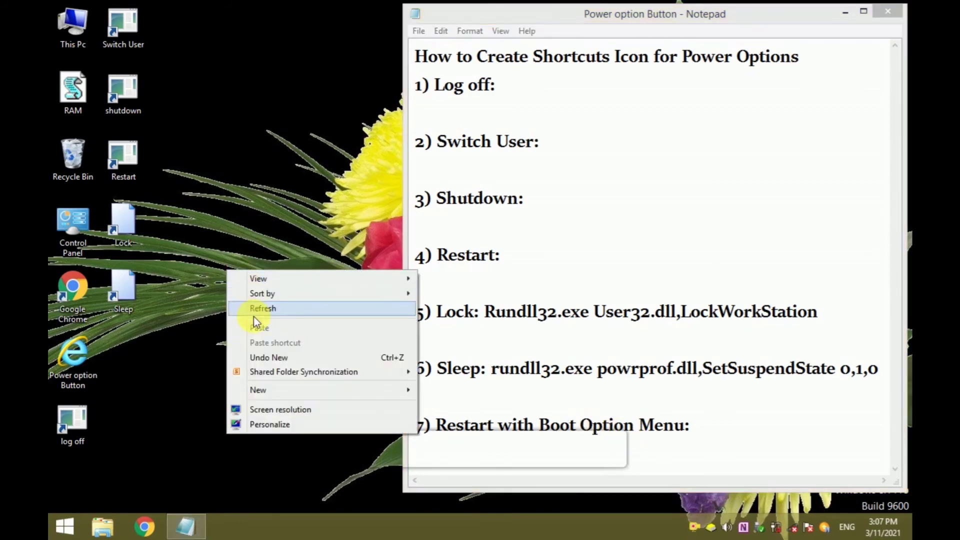
pyautogui.moveTo(351, 392)
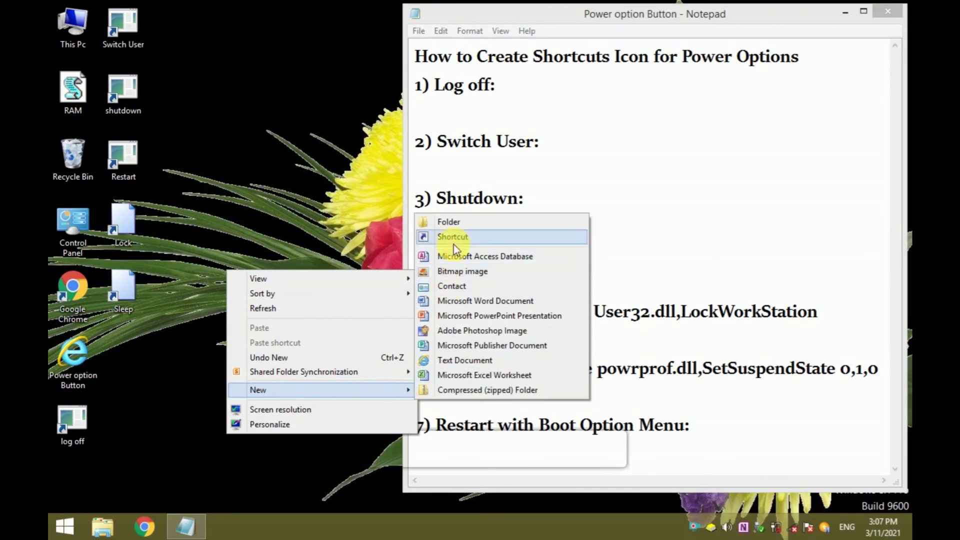
pyautogui.click(455, 232)
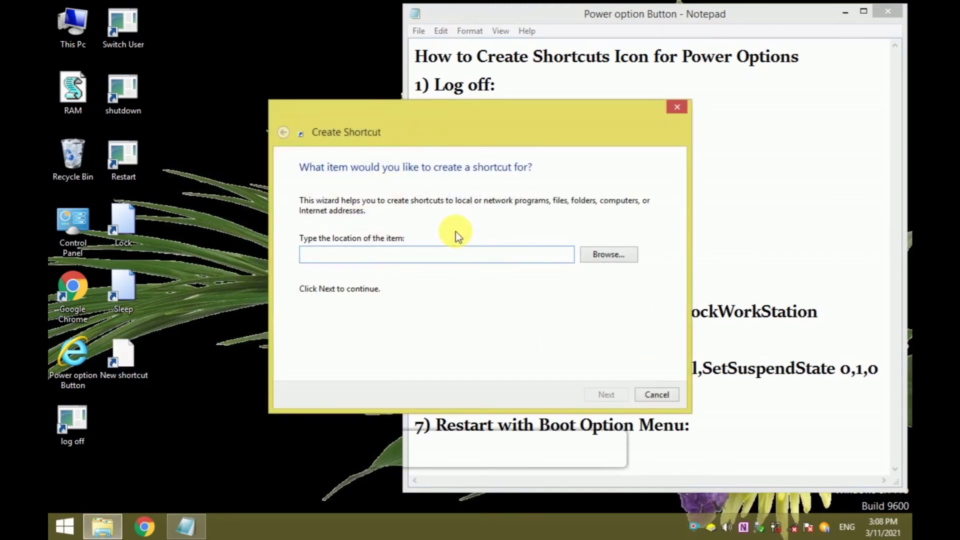
pyautogui.write('Sh')
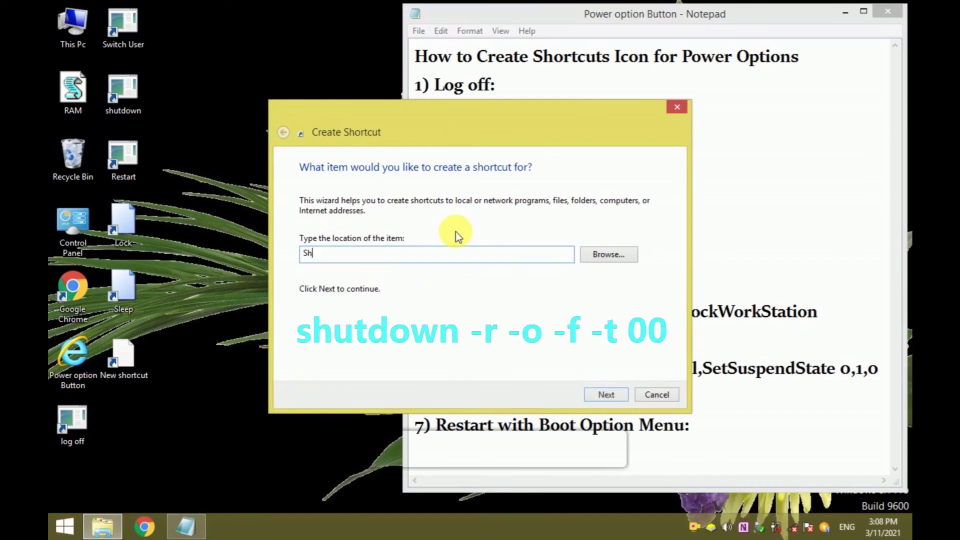
pyautogui.write('utdown -r -o')
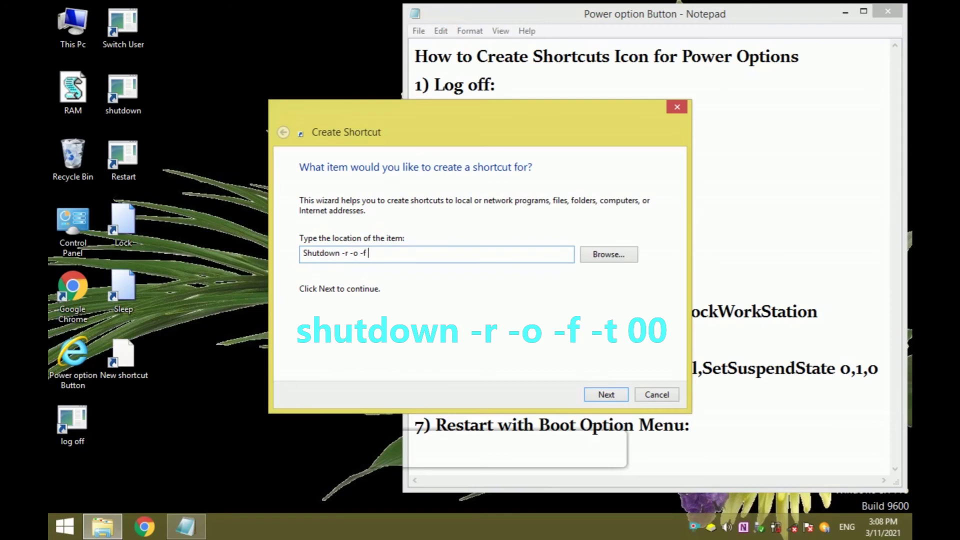
pyautogui.write('-f -t 00')
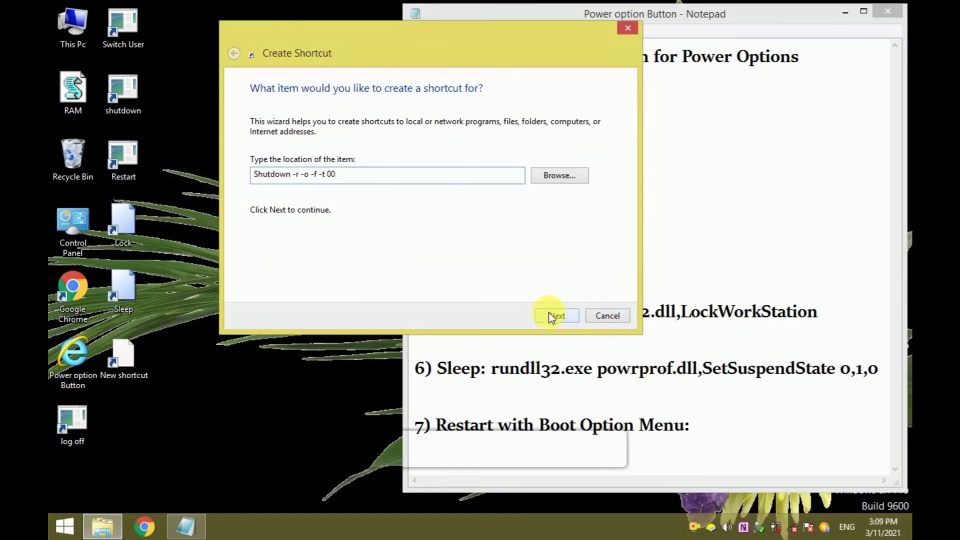
pyautogui.click(553, 316)
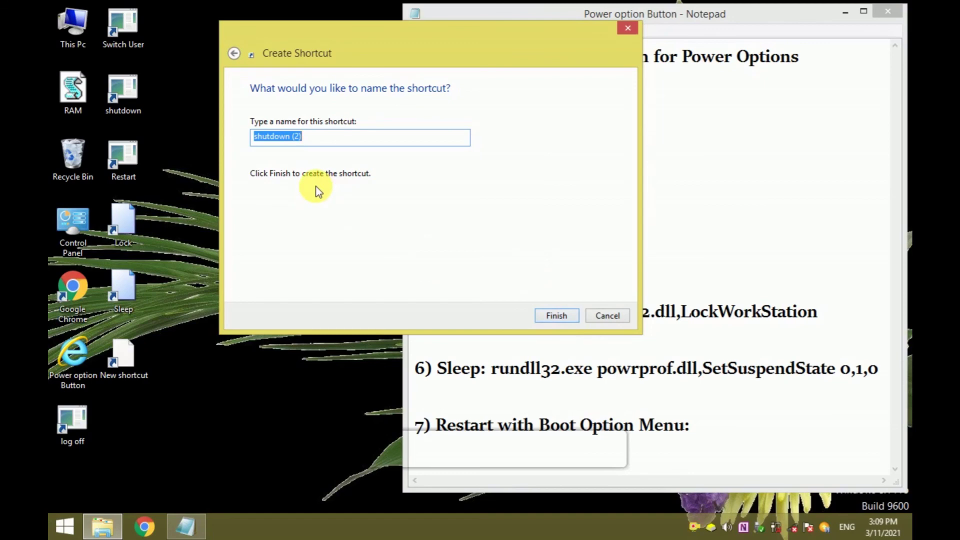
# Name the new shortcut "Boot option button" and finish creating it
pyautogui.write('Boo')
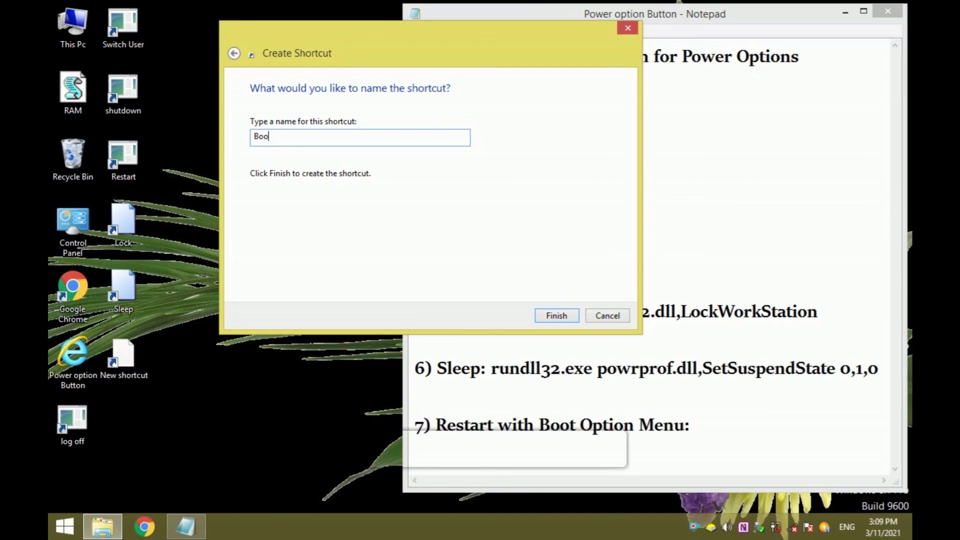
pyautogui.write('t option button')
pyautogui.click(556, 315)
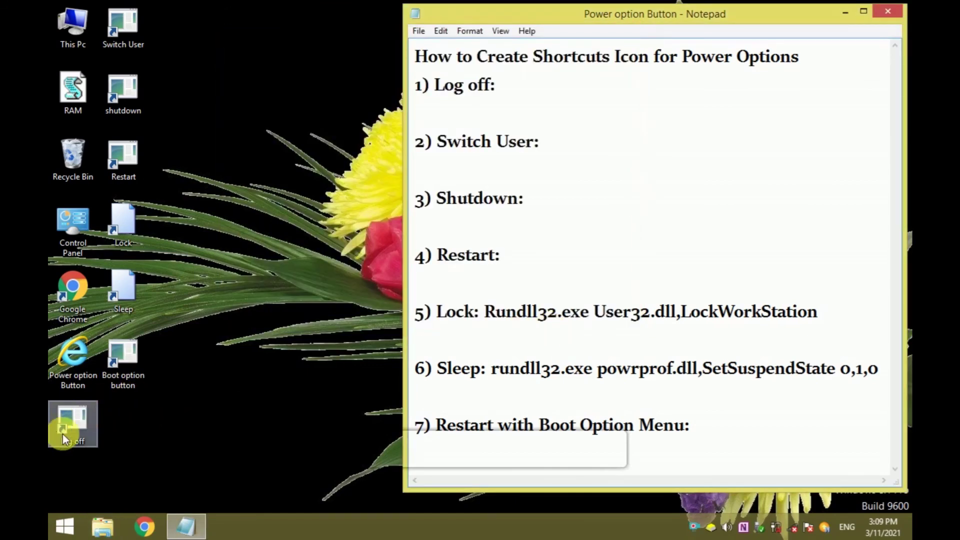
# Refresh the desktop that holds the power option shortcuts
pyautogui.moveTo(62, 434); pyautogui.dragTo(113, 435)
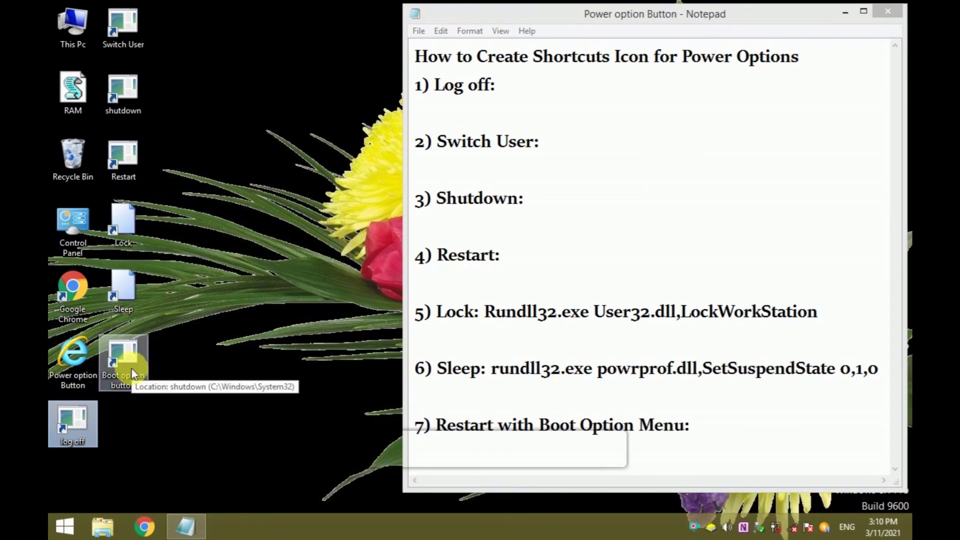
pyautogui.rightClick(210, 186)
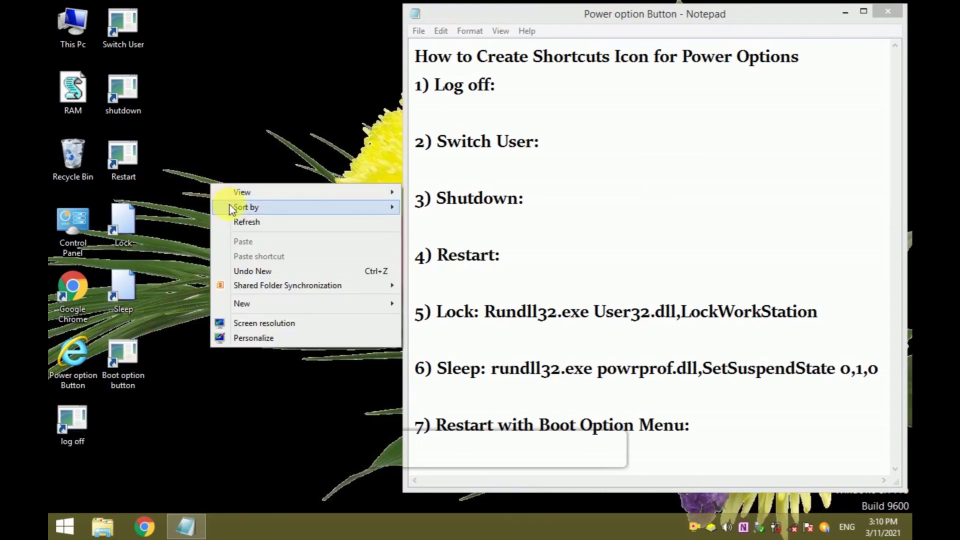
pyautogui.click(238, 218)
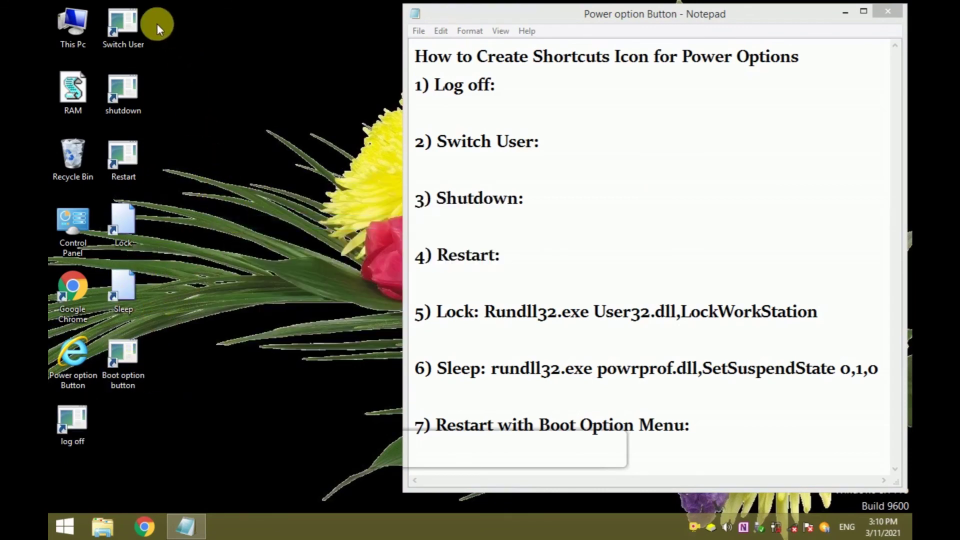